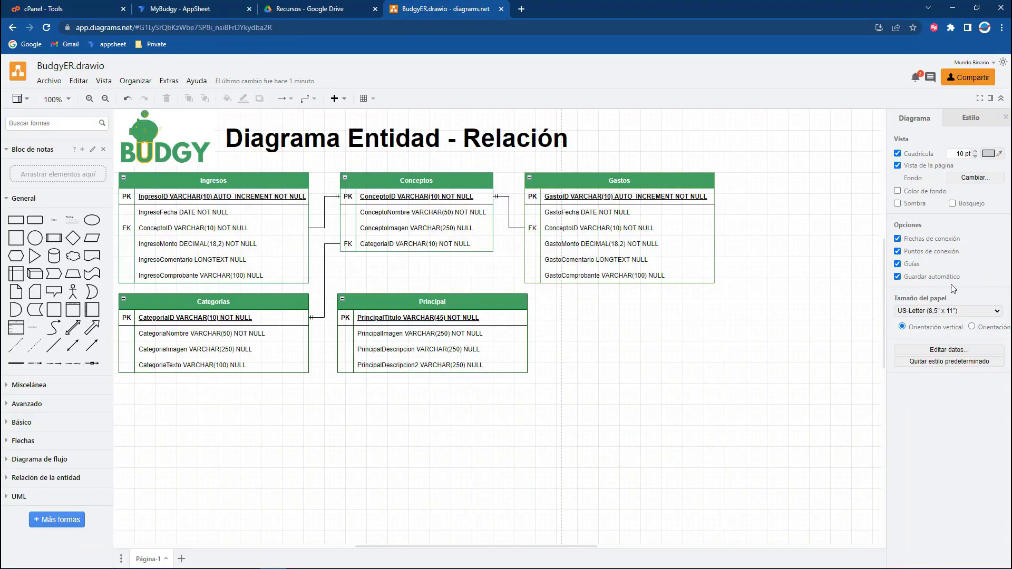
- Nudge the Principal table into line beside Categorias, then close the diagrams.net tab
left_click(328, 288)
mouse_move(555, 375)
left_mouse_down()
mouse_move(331, 289)
mouse_move(361, 292)
mouse_move(362, 300)
left_mouse_up()
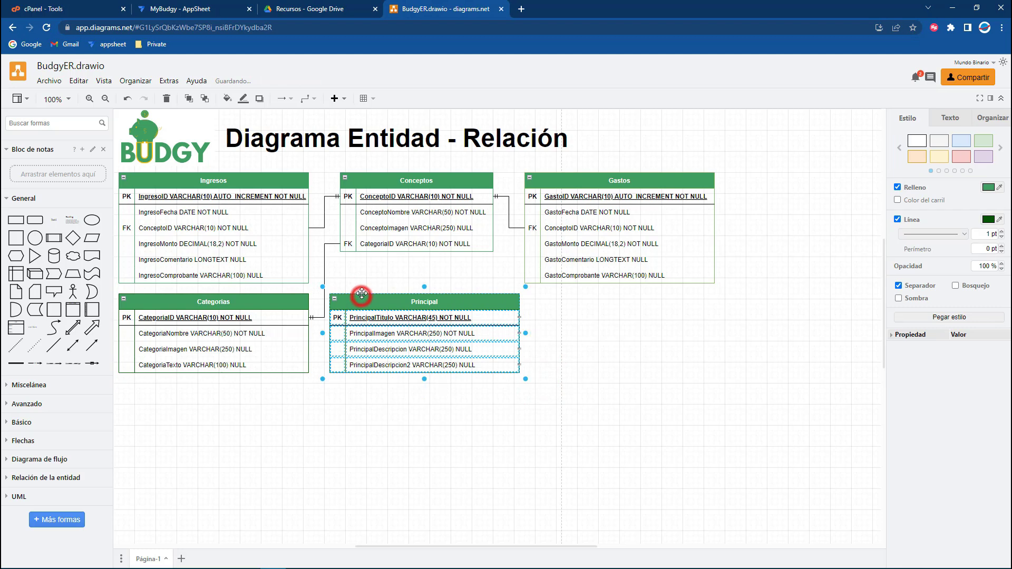
left_click_drag(362, 294, 373, 301)
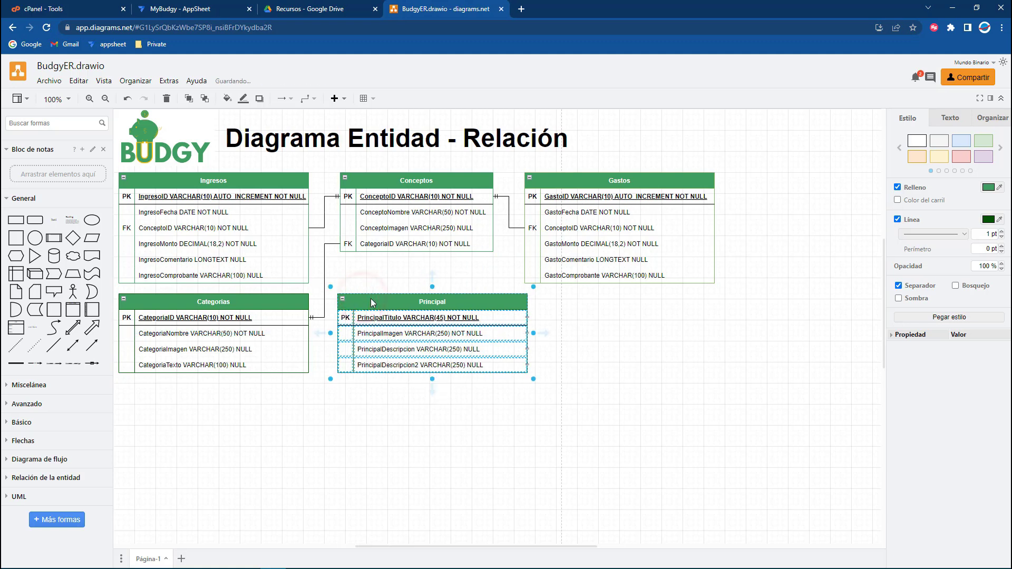
left_click(662, 349)
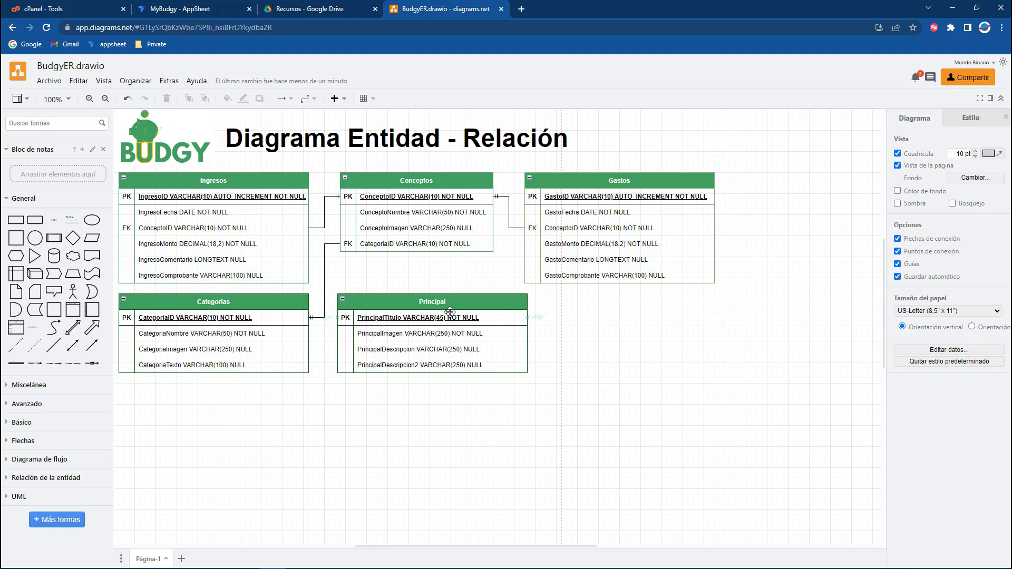
mouse_move(440, 303)
left_mouse_down()
mouse_move(451, 312)
mouse_move(408, 312)
left_mouse_up()
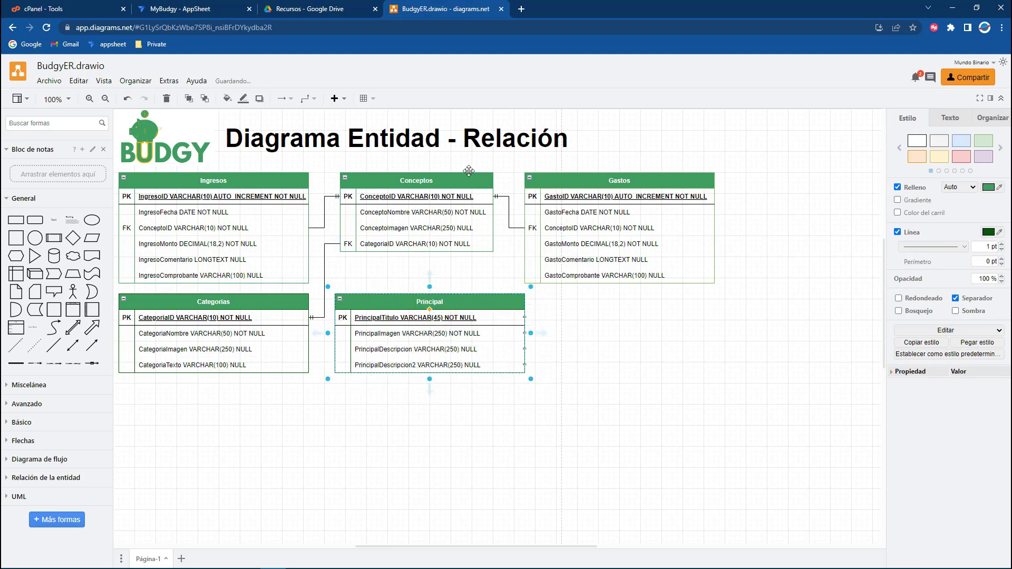
left_click(501, 9)
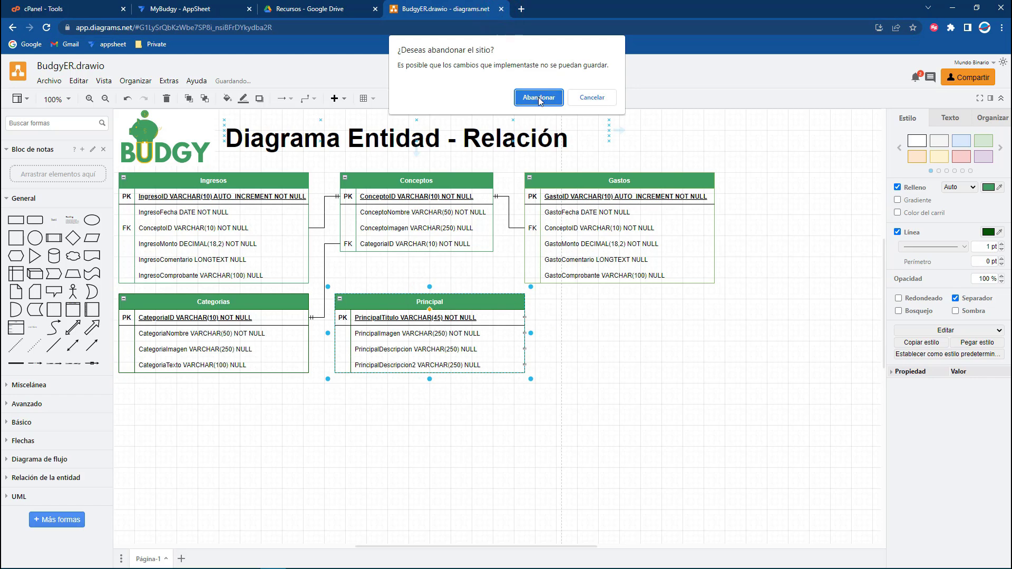
- Leave diagrams.net, open phpMyAdmin's new-table form for mundobi01_DBBudgy, and open a new tab
left_click(539, 98)
left_click(85, 7)
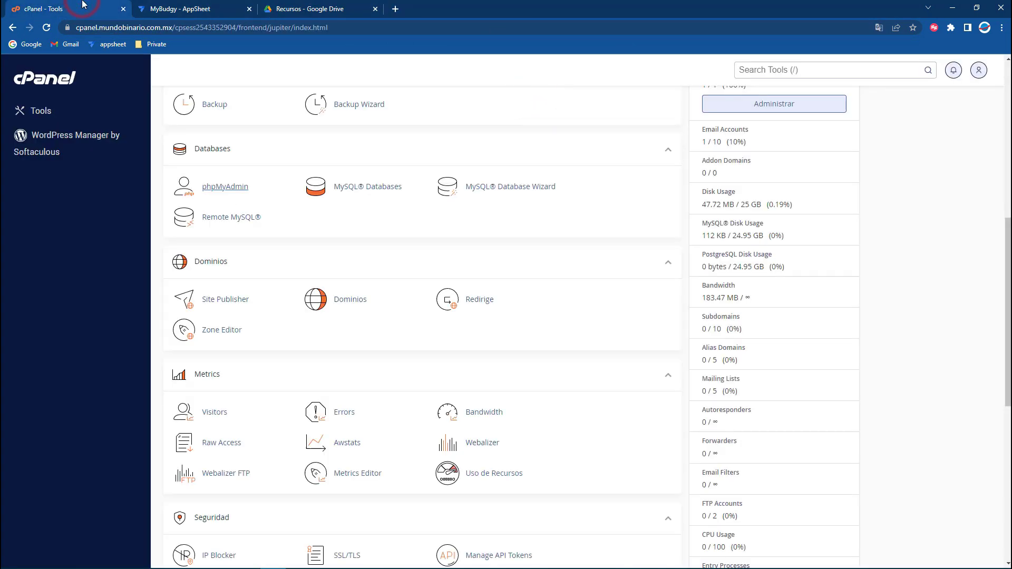
left_click(223, 186)
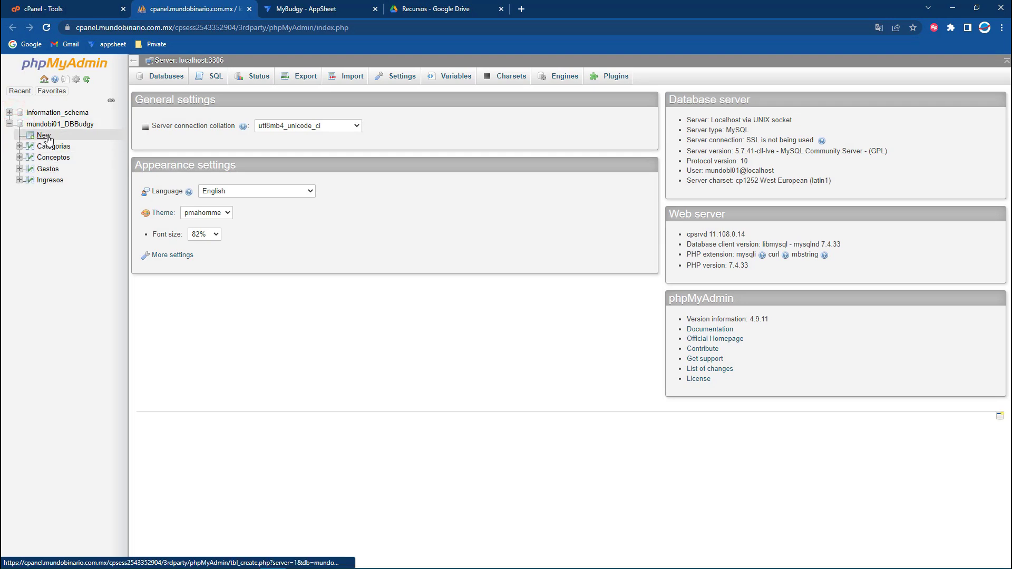
left_click(45, 136)
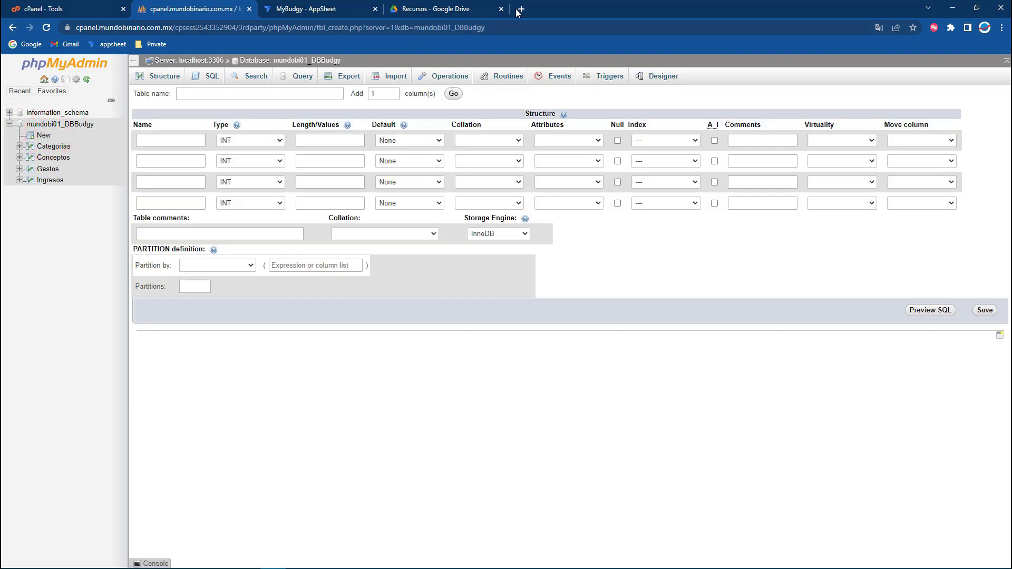
left_click(520, 9)
- Reopen BudgyER.drawio from Google Drive in diagrams.net, then return to the phpMyAdmin form
left_click(970, 71)
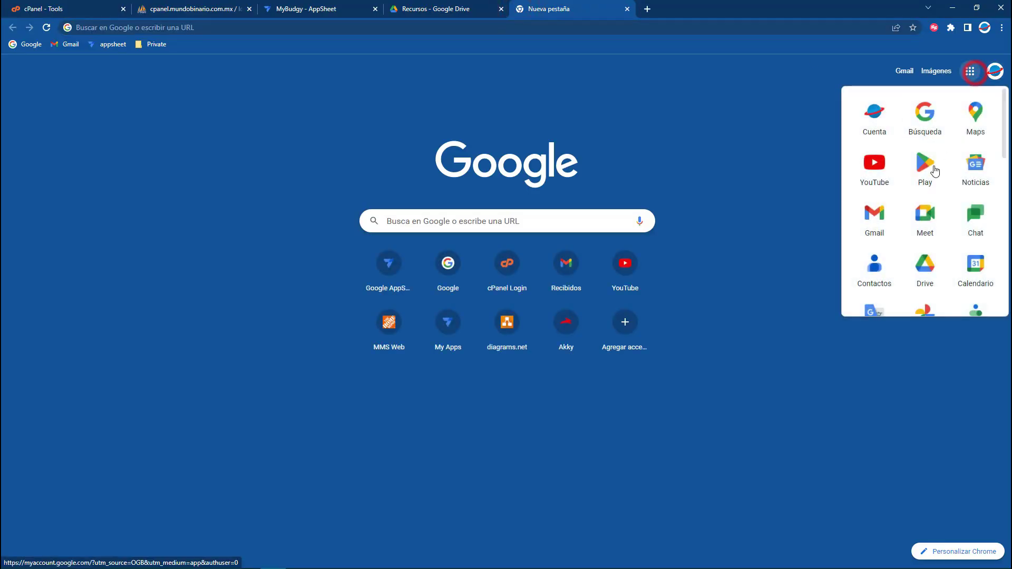
left_click(924, 264)
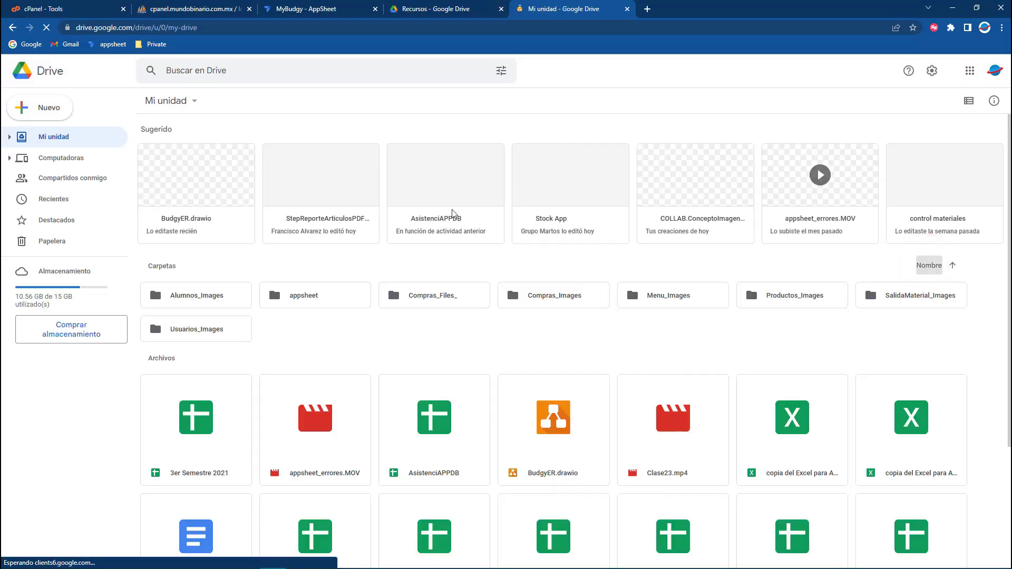
left_click(601, 423)
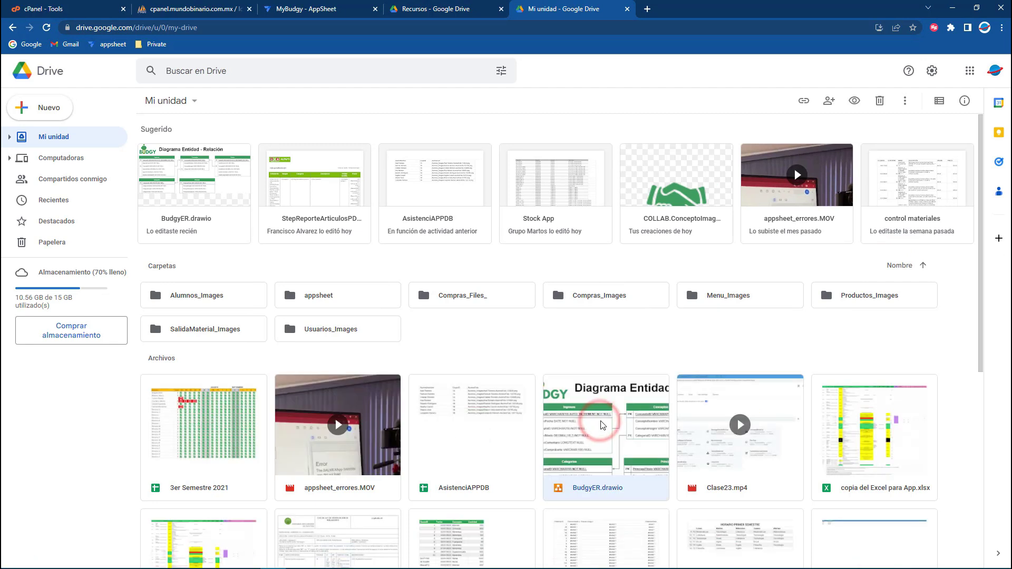
double_click(601, 424)
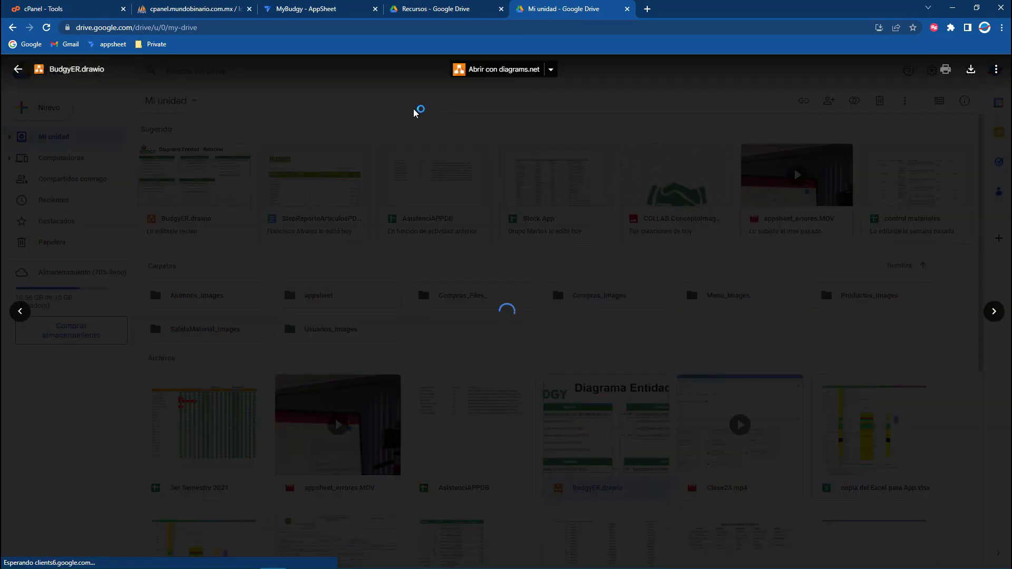
left_click(491, 73)
left_click_drag(684, 11, 204, 6)
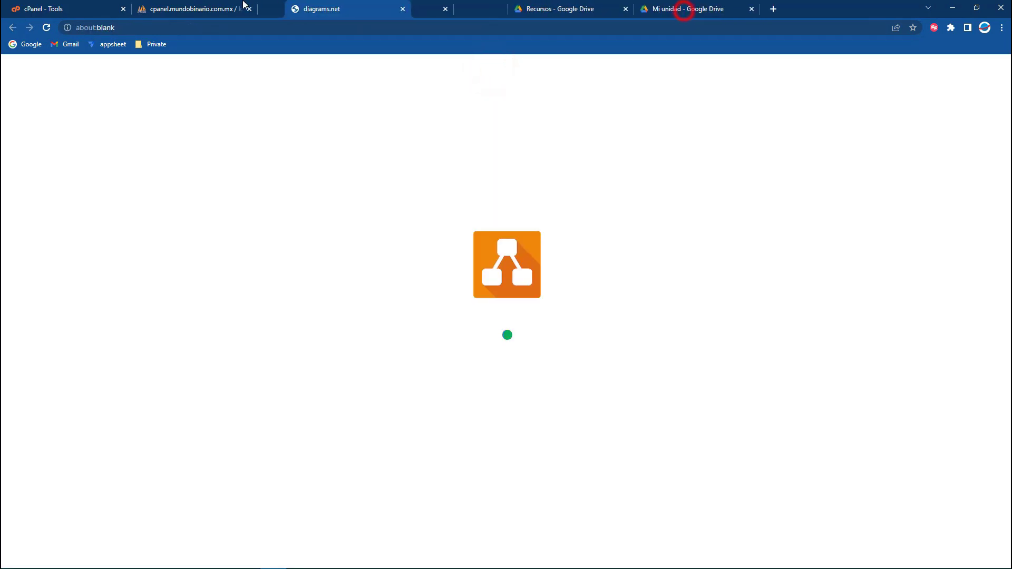
left_click(287, 9)
- Name the new table Principal, checking the ER diagram for reference
left_click(203, 93)
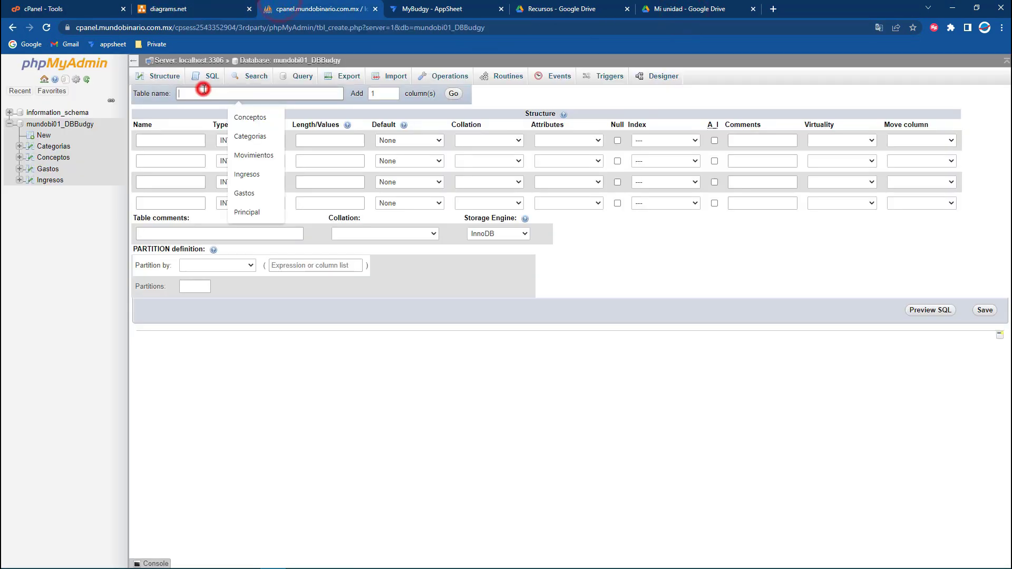
type("Principal")
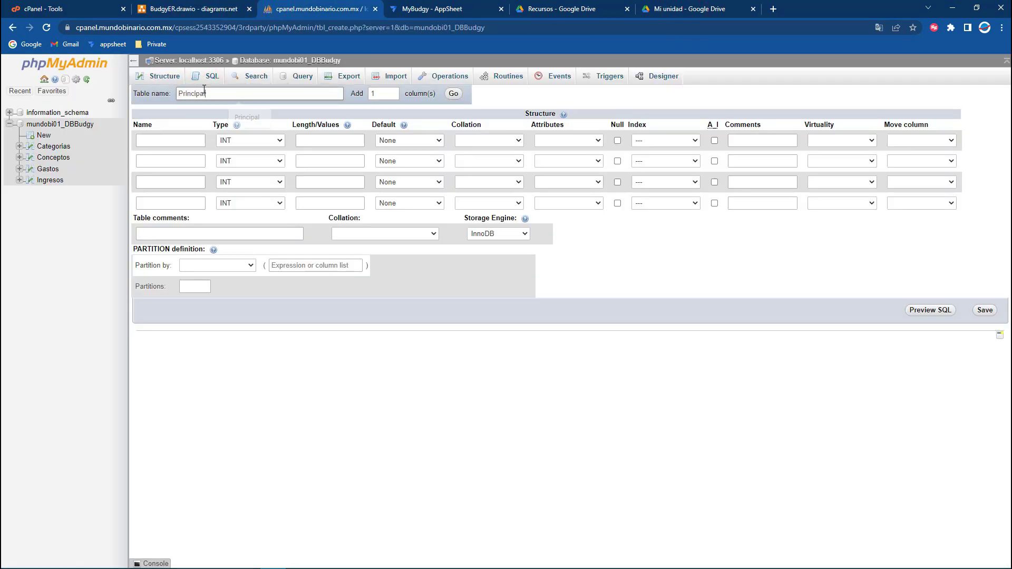
left_click(191, 7)
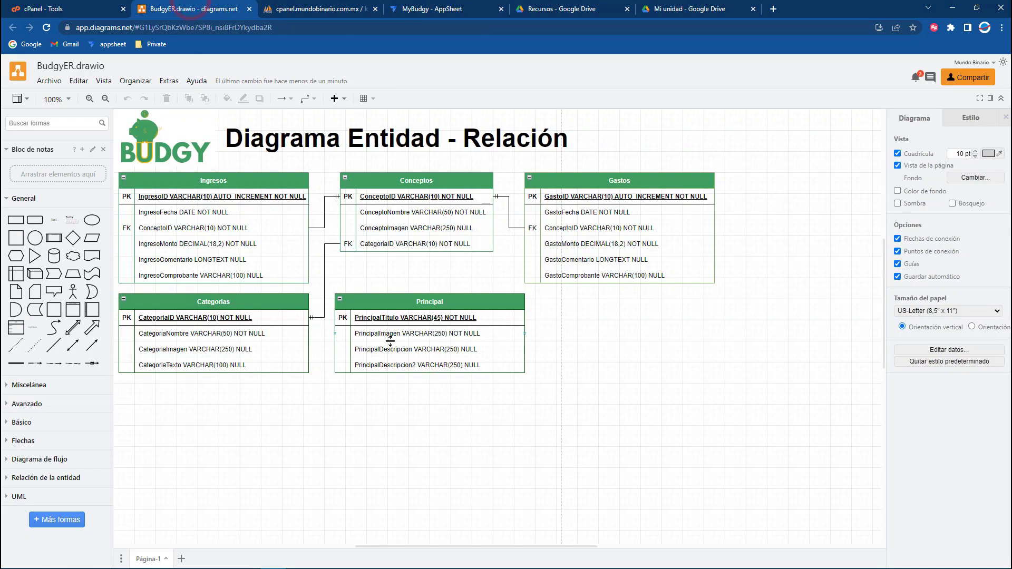
left_click(343, 5)
- Name the columns PrincipalTitulo, PrincipalImagen, PrincipalDescripcion and PrincipalDescripcion2
left_click(169, 140)
type("PrincipalTitulo")
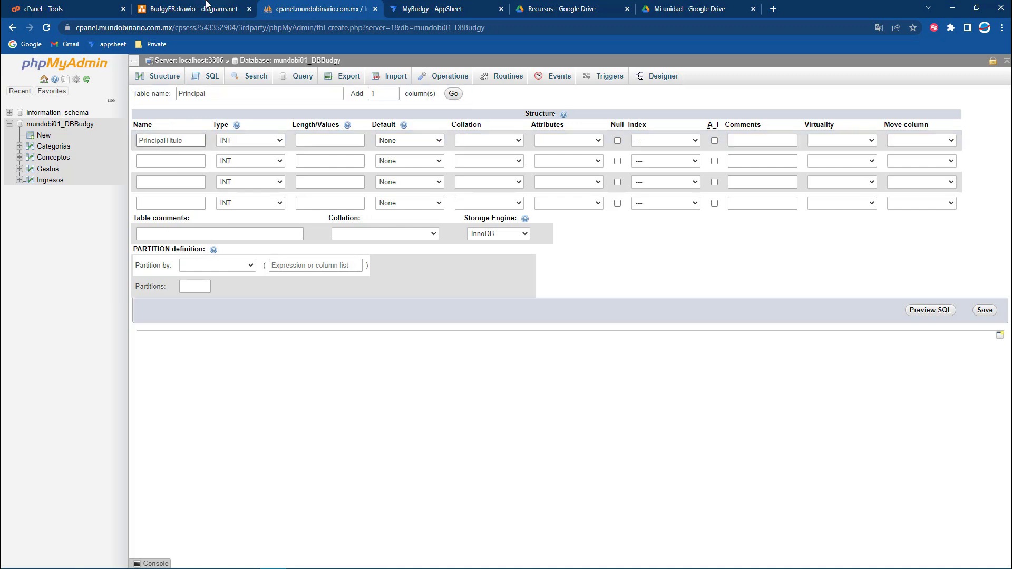
left_click(205, 8)
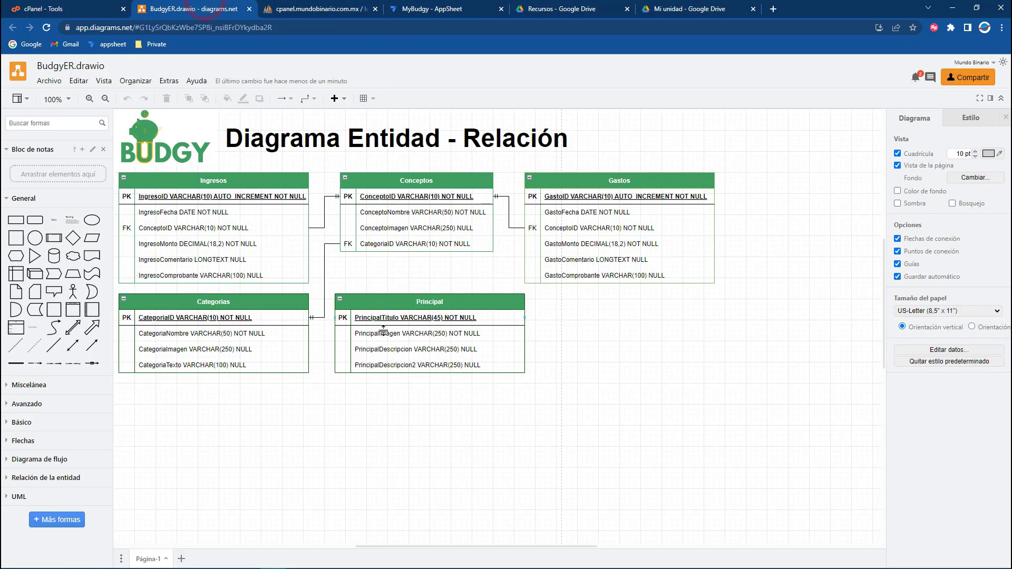
left_click(298, 7)
left_click(169, 159)
type("Principal")
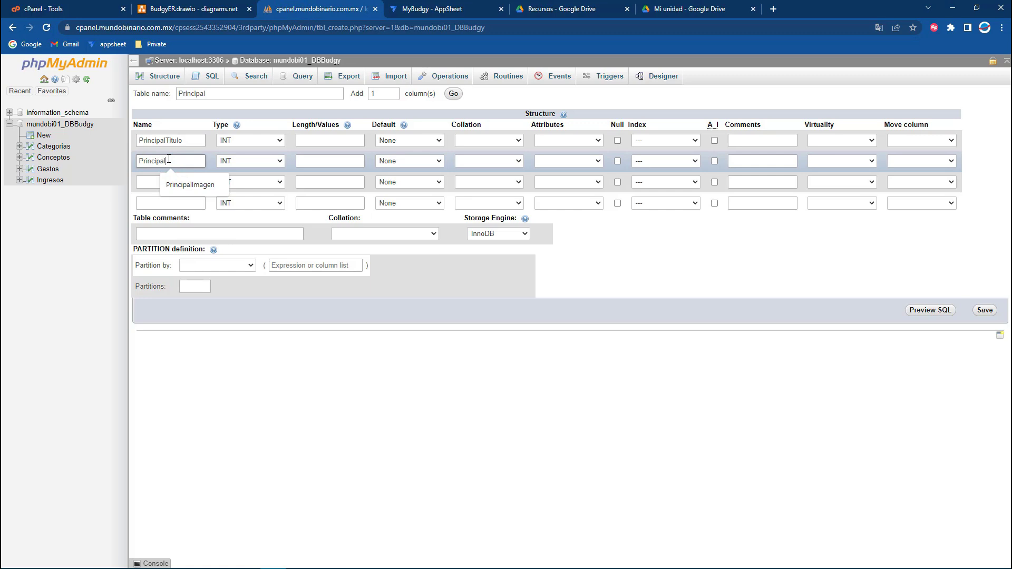
left_click(179, 185)
type("Prin")
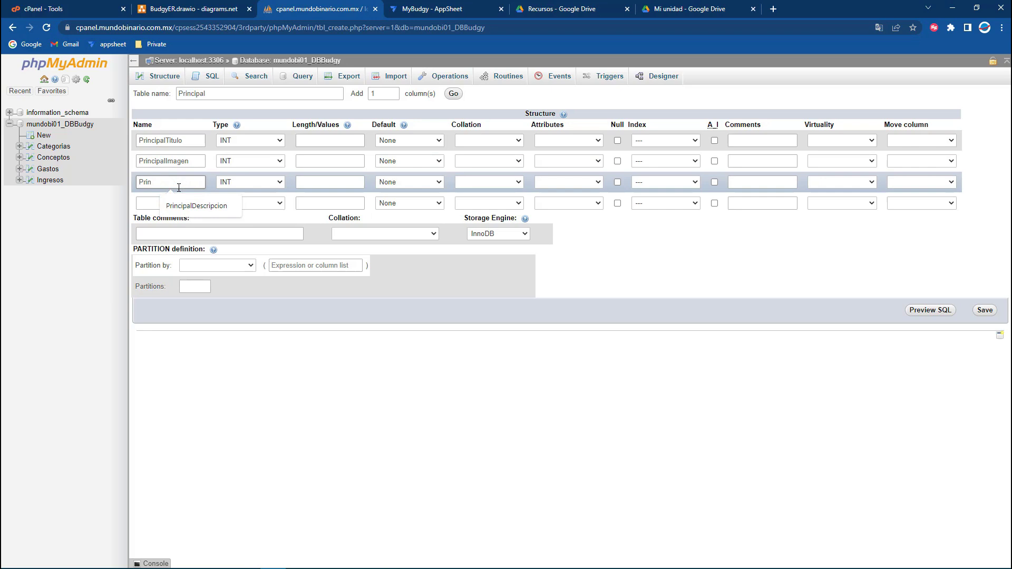
left_click(196, 206)
left_click(195, 204)
type("PrincipalDescripcion")
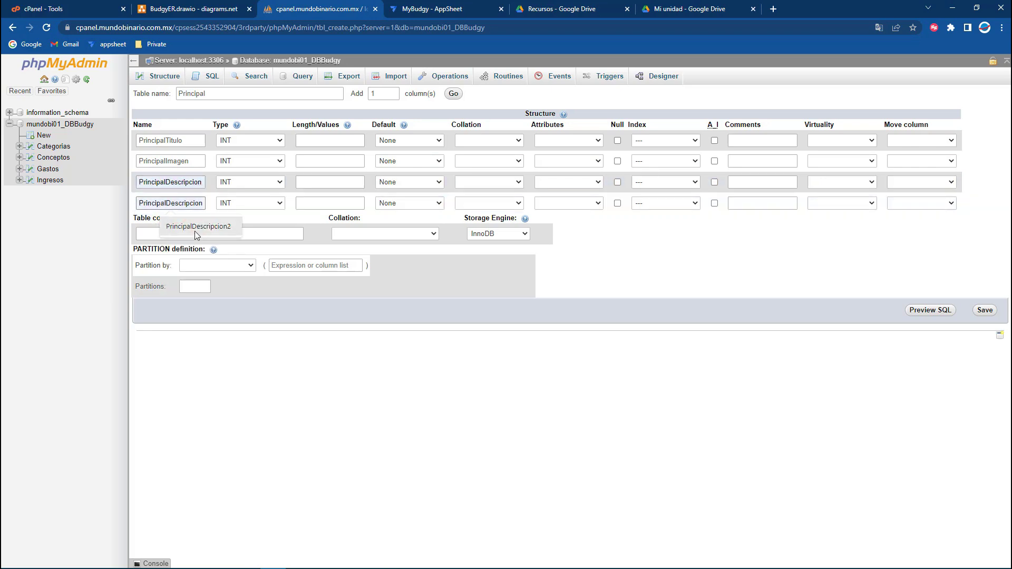
left_click(194, 227)
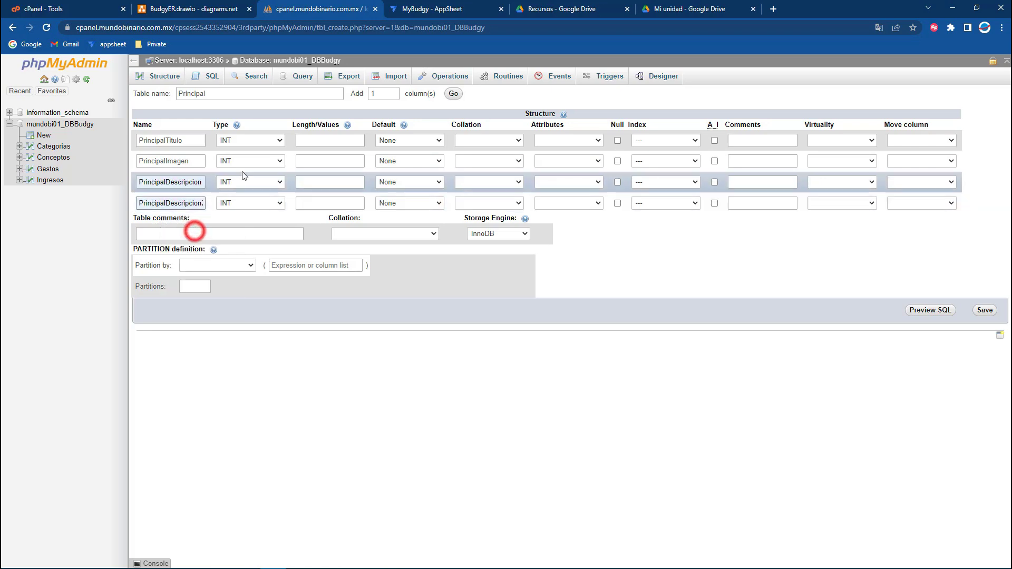
- Set all four columns' type to VARCHAR
left_click(277, 140)
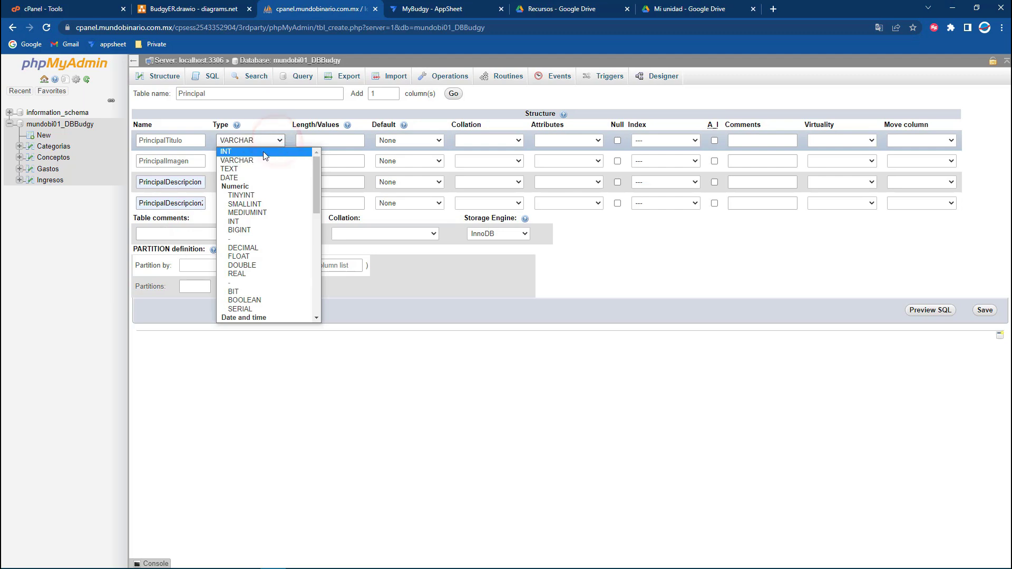
left_click(253, 160)
left_click(279, 161)
left_click(281, 182)
left_click(281, 184)
left_click(272, 203)
left_click(255, 221)
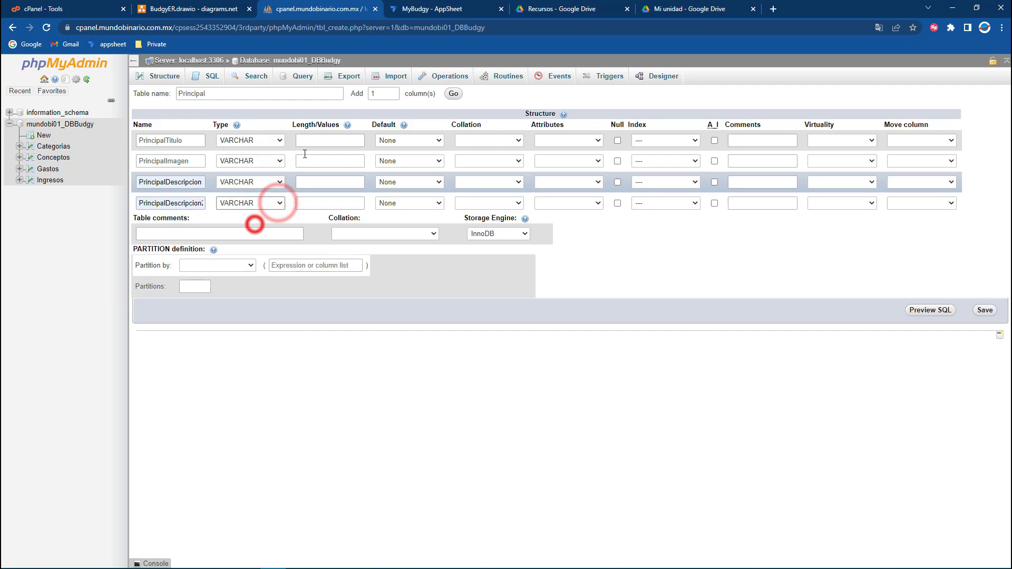
- Give PrincipalTitulo length 45 and the other three columns length 250
left_click(311, 140)
left_click(207, 6)
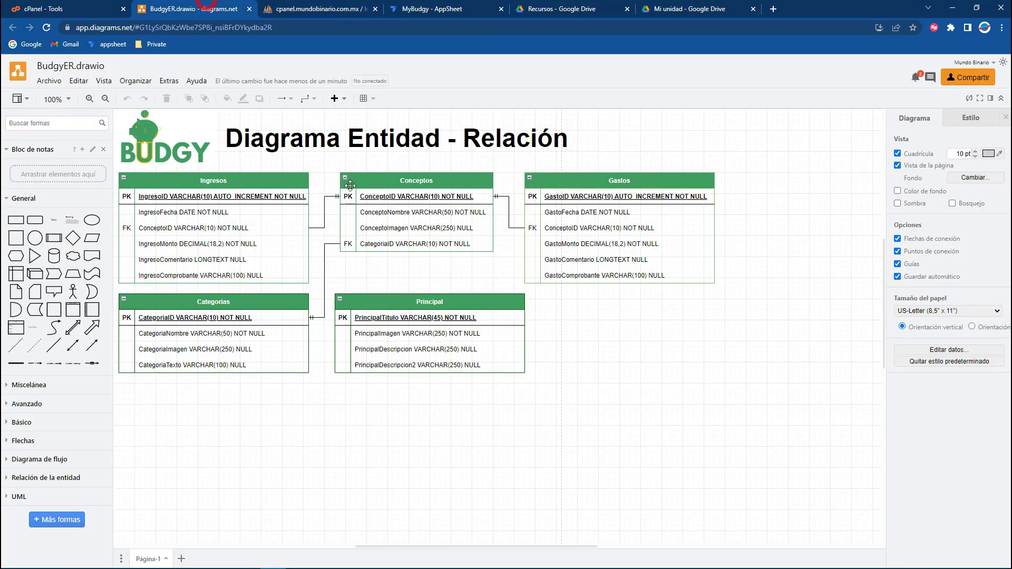
left_click(311, 6)
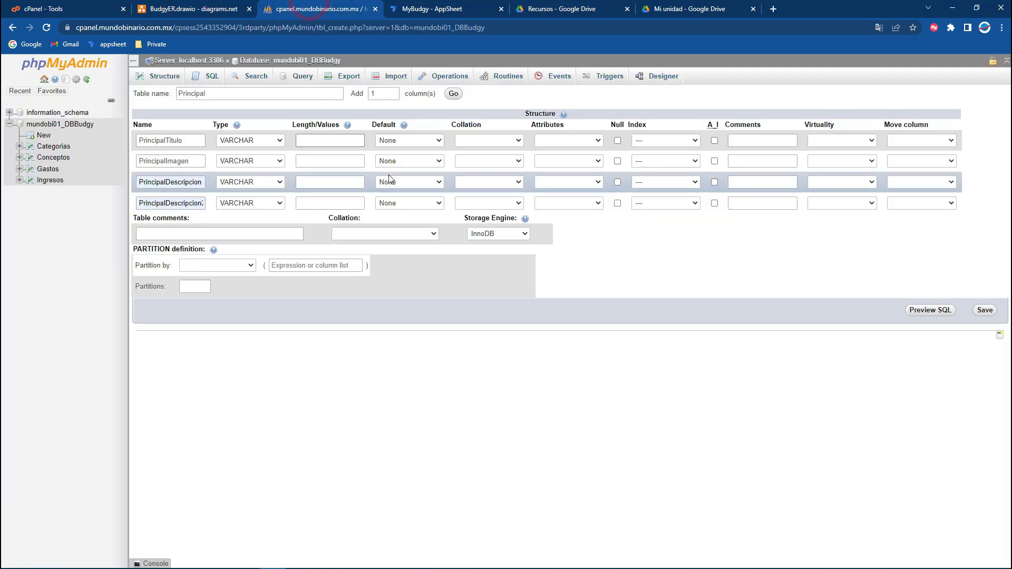
type("45")
left_click(318, 160)
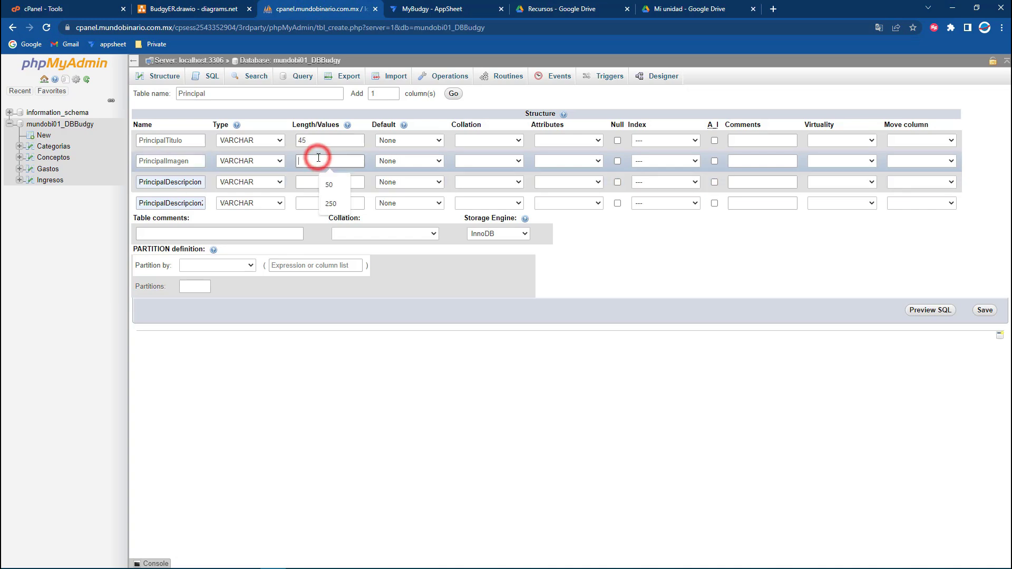
type("250")
left_click(153, 7)
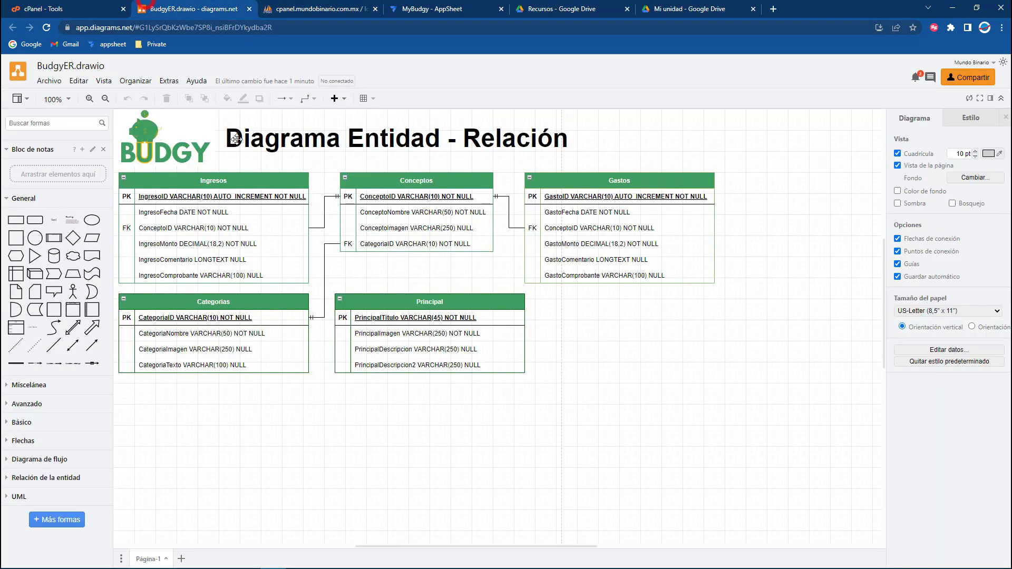
left_click(294, 5)
left_click(328, 181)
type("250")
left_click(316, 203)
type("250")
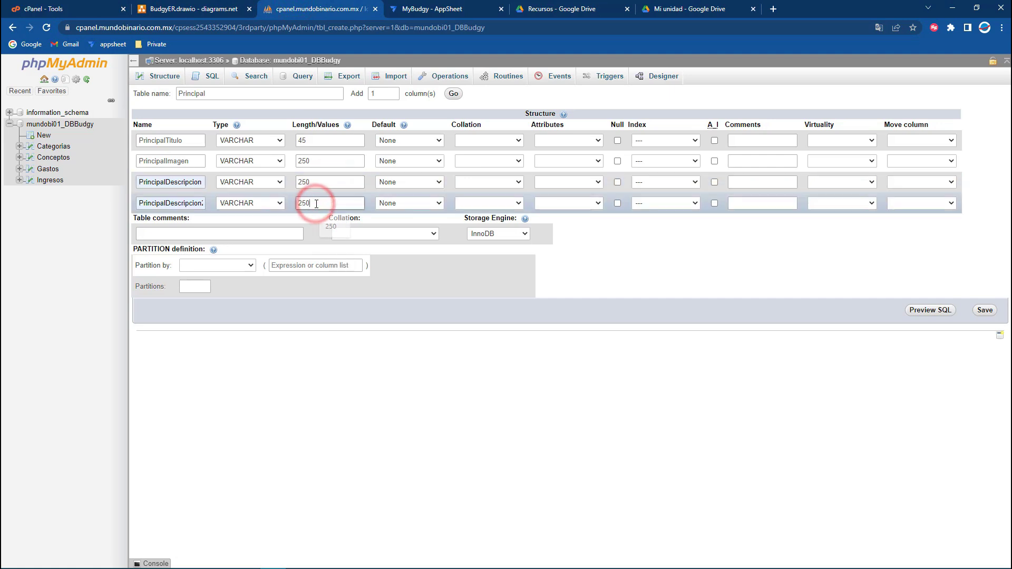
left_click(518, 140)
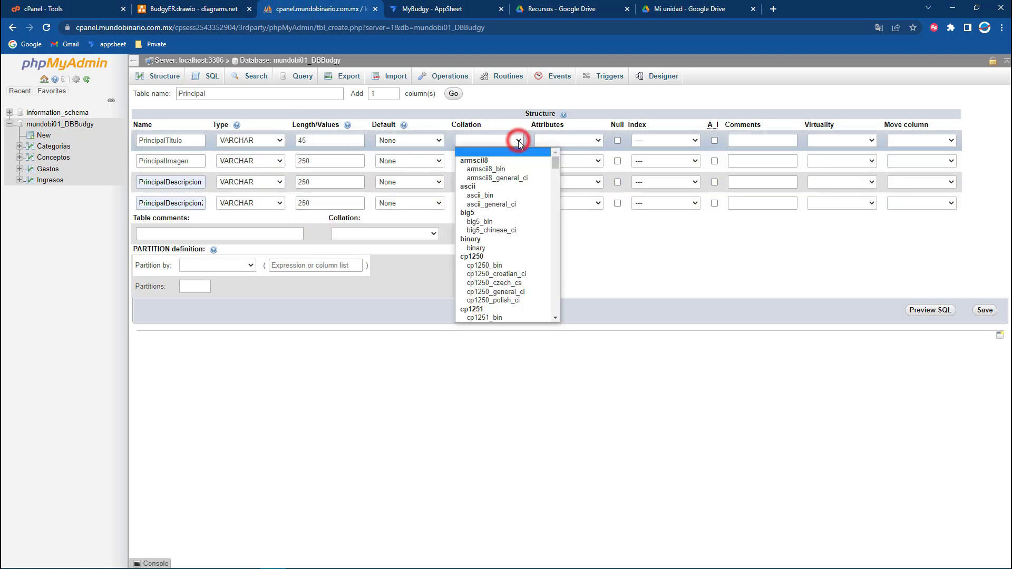
- Set utf8_spanish_ci collation on PrincipalTitulo and PrincipalImagen
left_click_drag(556, 161, 561, 293)
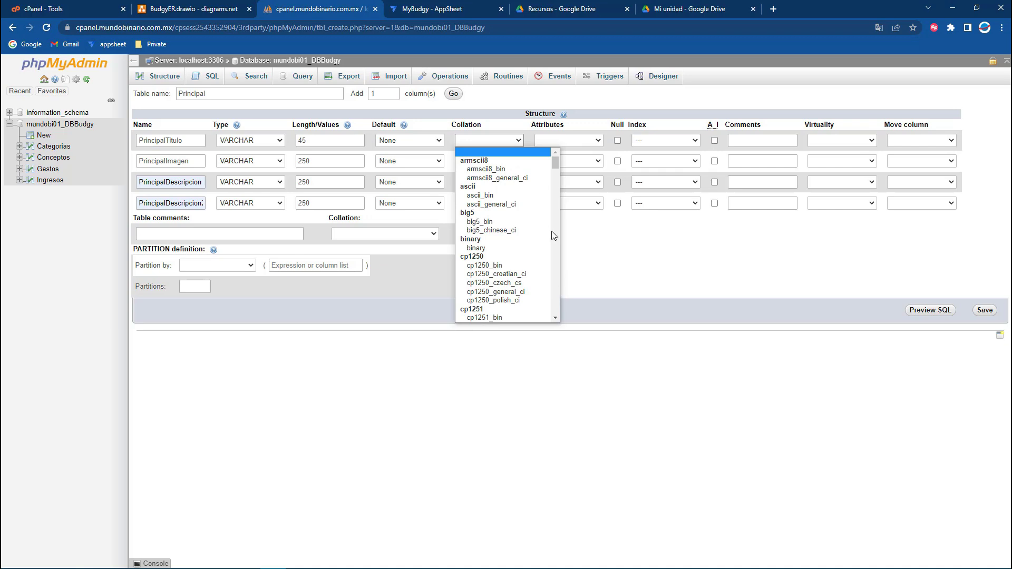
left_click_drag(557, 166, 556, 299)
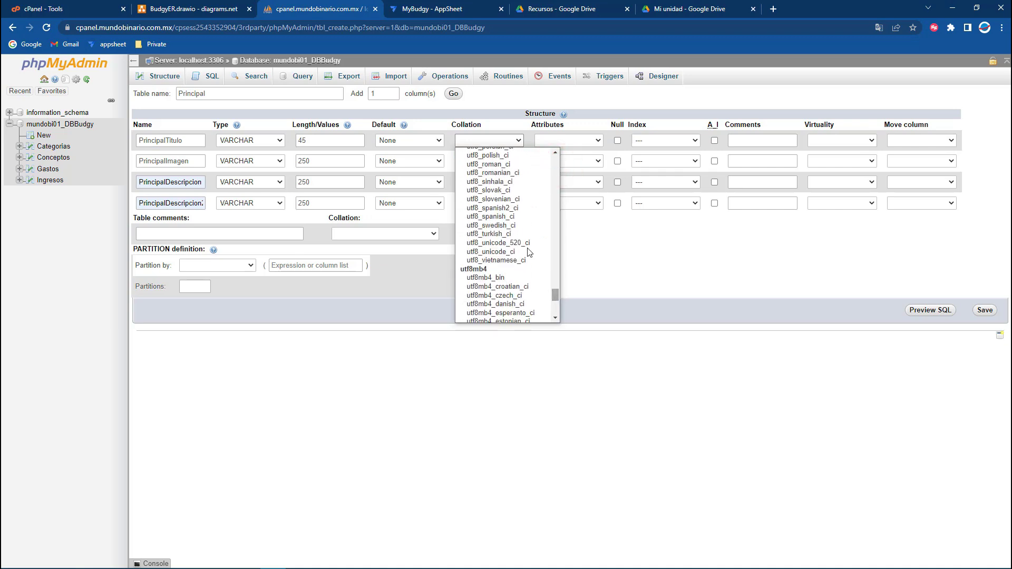
left_click(508, 220)
left_click(516, 161)
left_click_drag(555, 181, 554, 323)
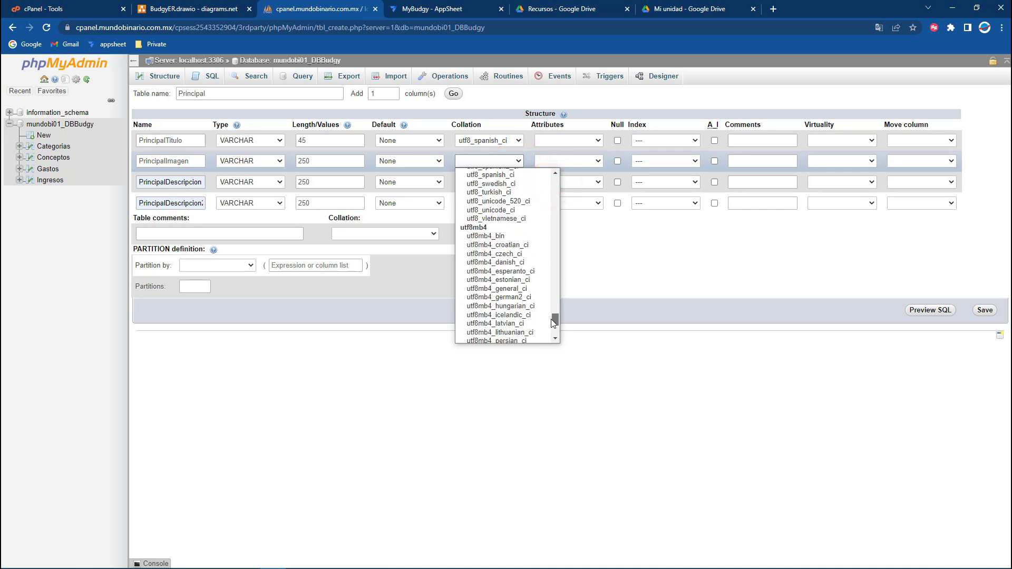
left_click(509, 174)
- Set utf8_spanish_ci on PrincipalDescripcion and PrincipalDescripcion2, then save the Principal table
left_click(517, 182)
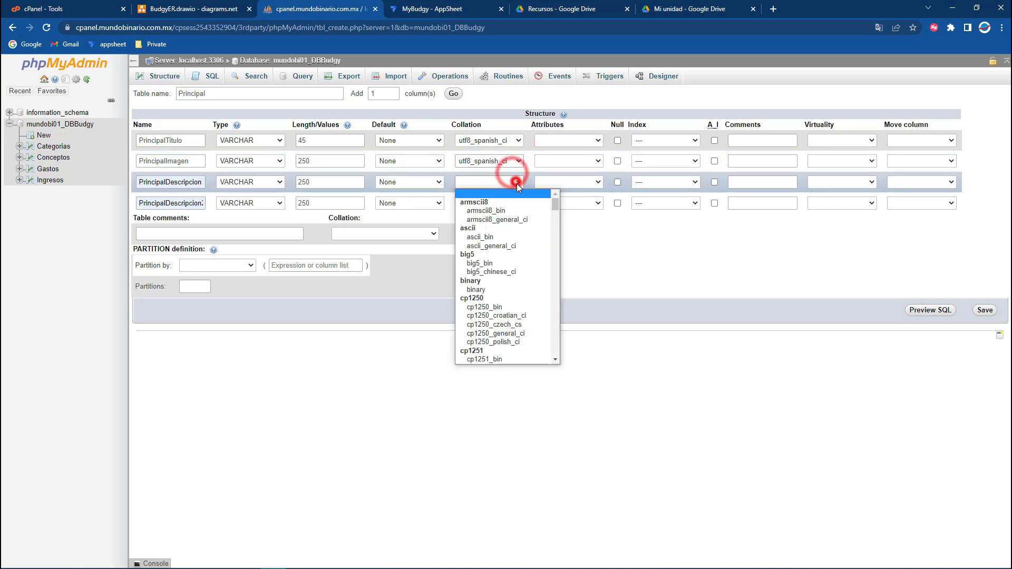
left_click_drag(556, 203, 555, 336)
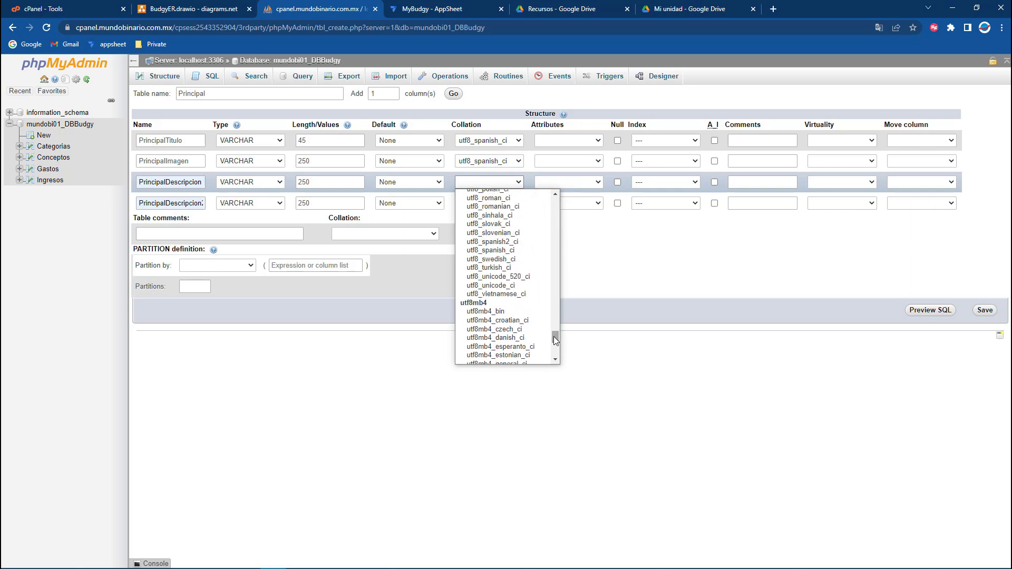
left_click(493, 251)
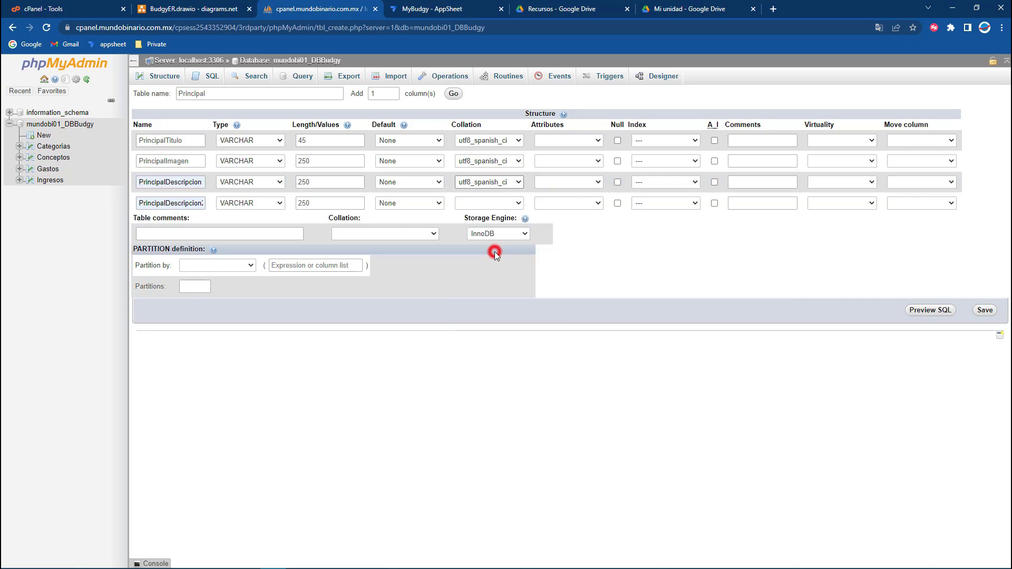
left_click(518, 202)
left_click_drag(554, 226, 554, 355)
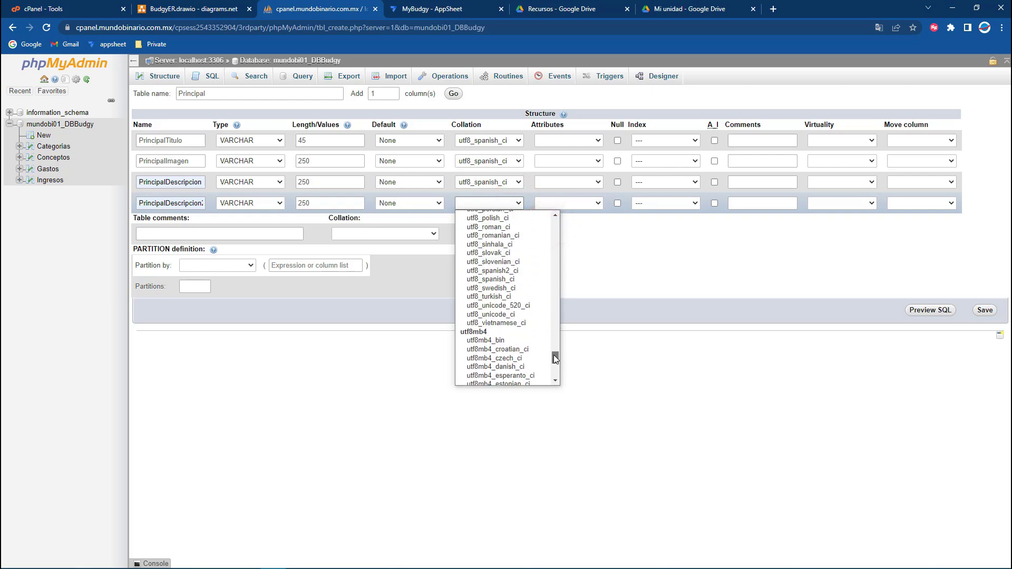
left_click(513, 279)
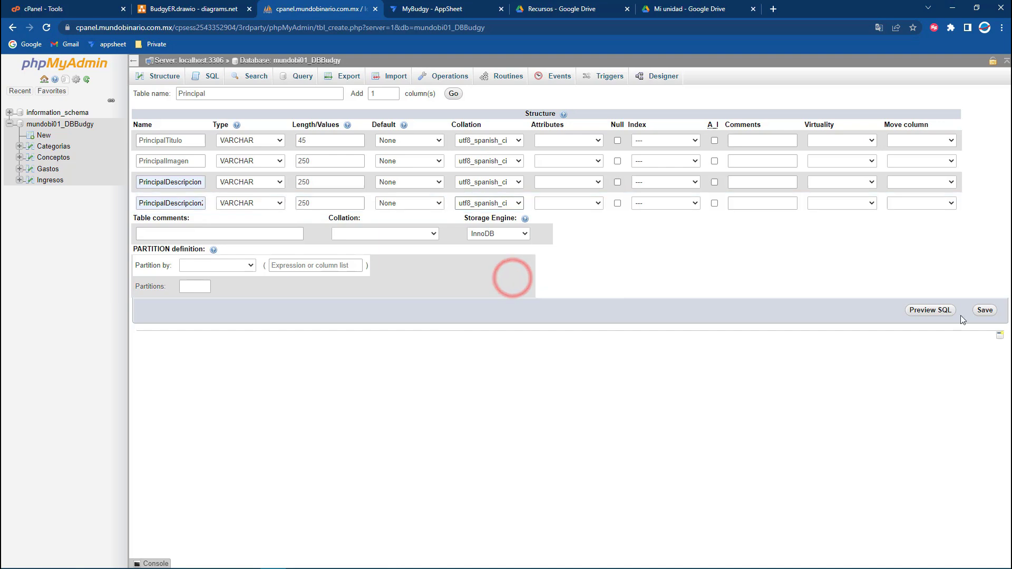
left_click(981, 312)
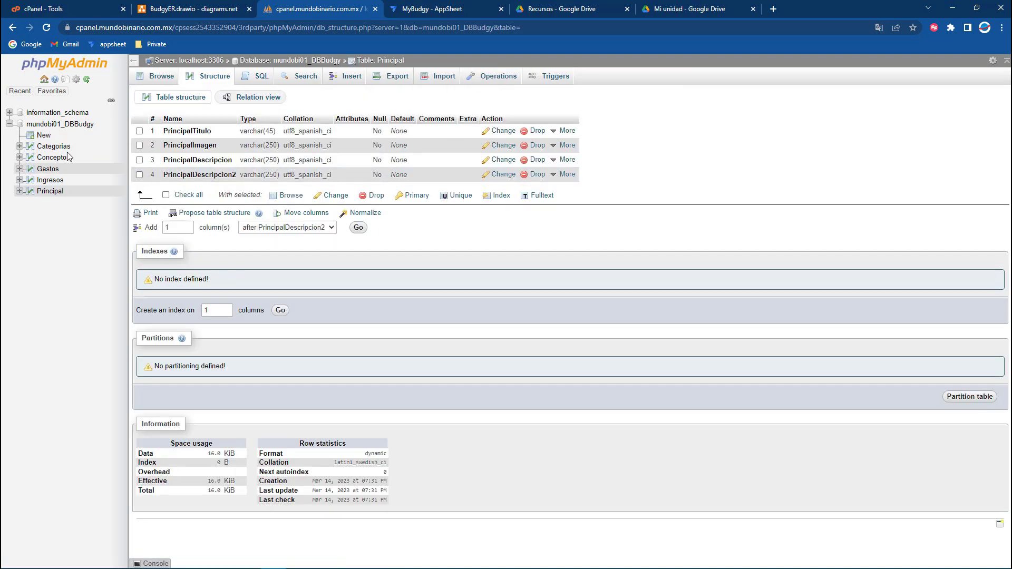
- Browse the new Principal table, close the diagram and cPanel tabs, and return to MyBudgy in AppSheet
left_click(19, 191)
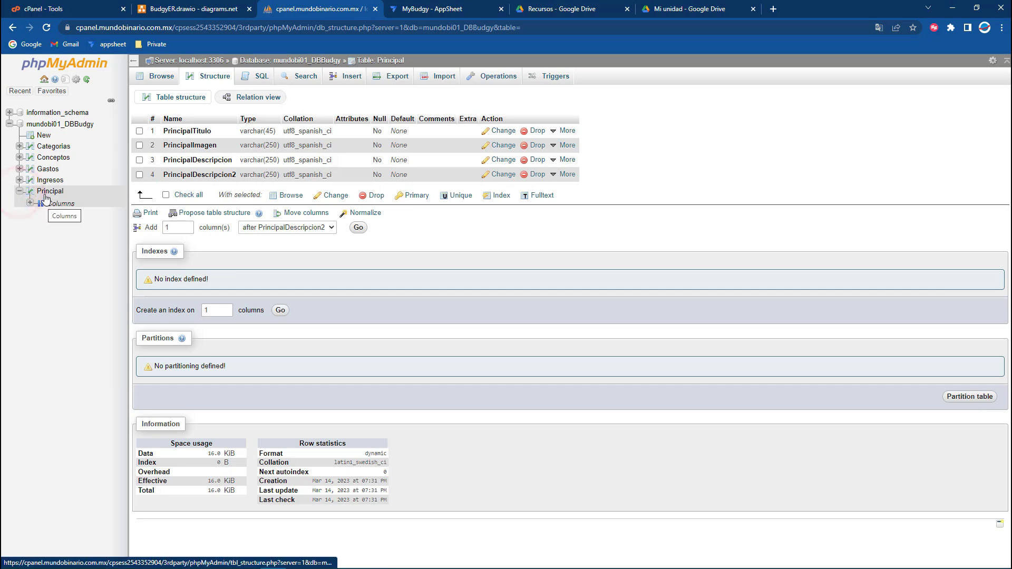
left_click(46, 196)
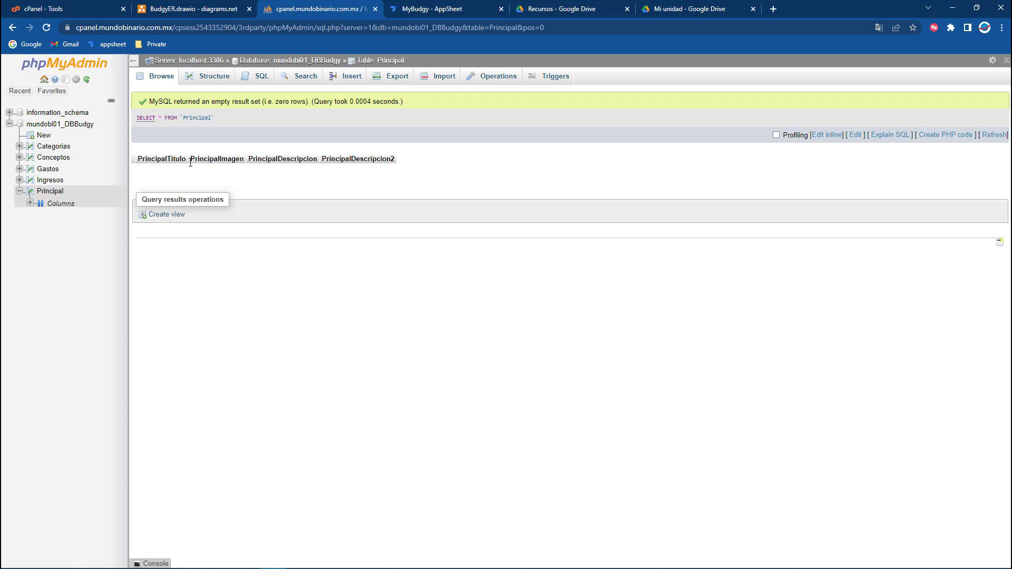
left_click(194, 7)
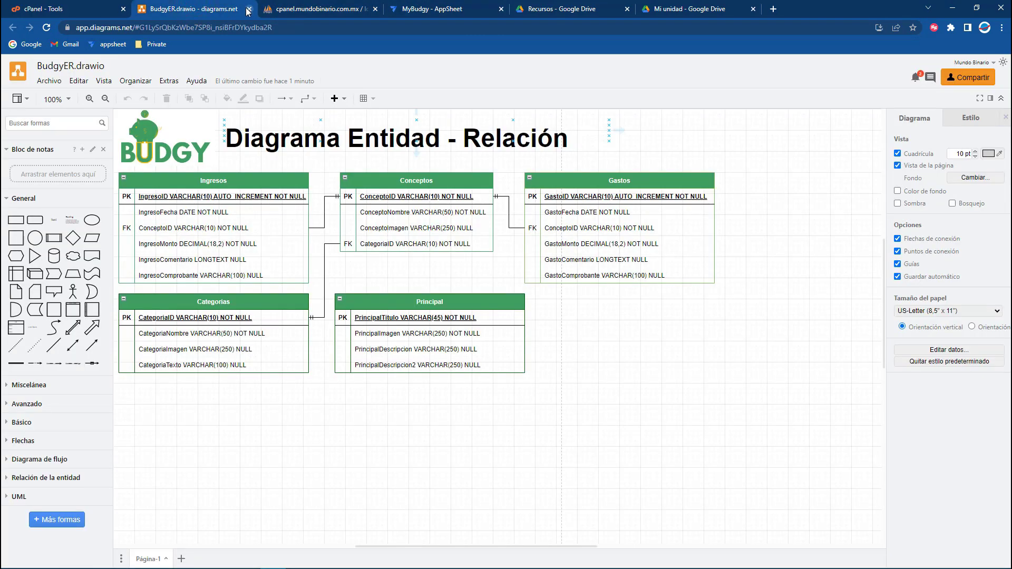
left_click(249, 9)
left_click(101, 7)
left_click(122, 9)
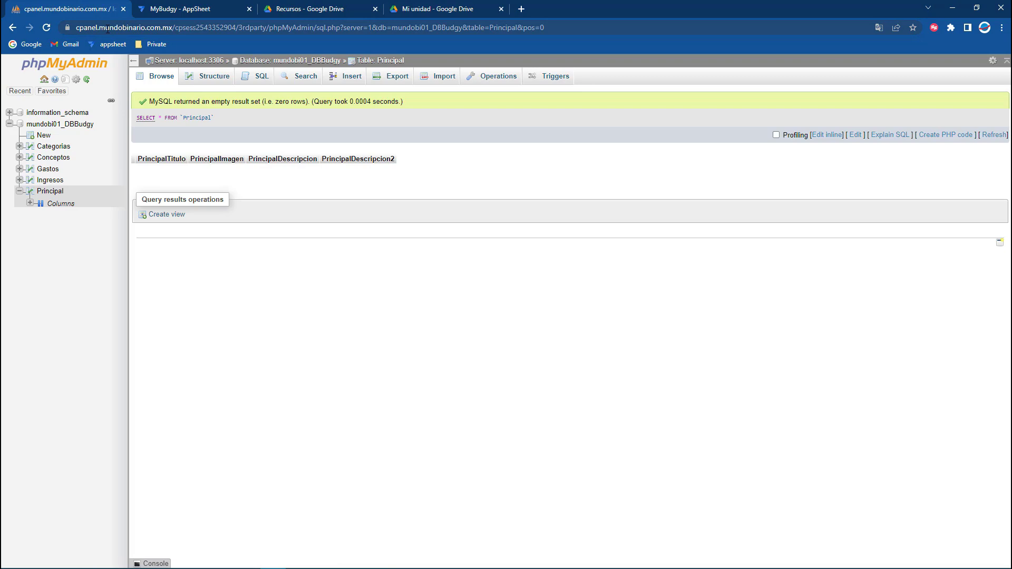
left_click(173, 9)
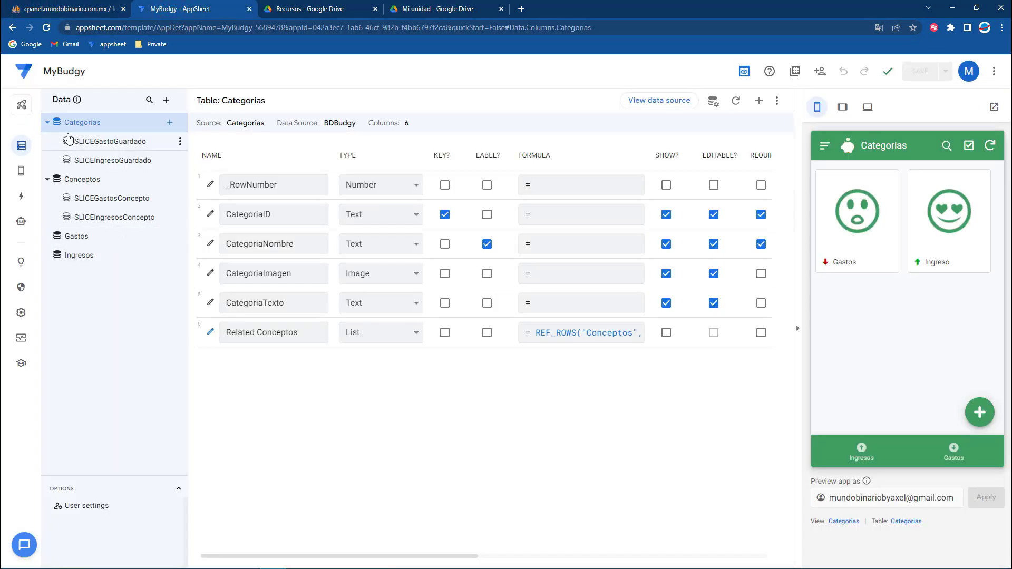
- Add the Principal table from the BDBudgy cloud database to the app
left_click(166, 102)
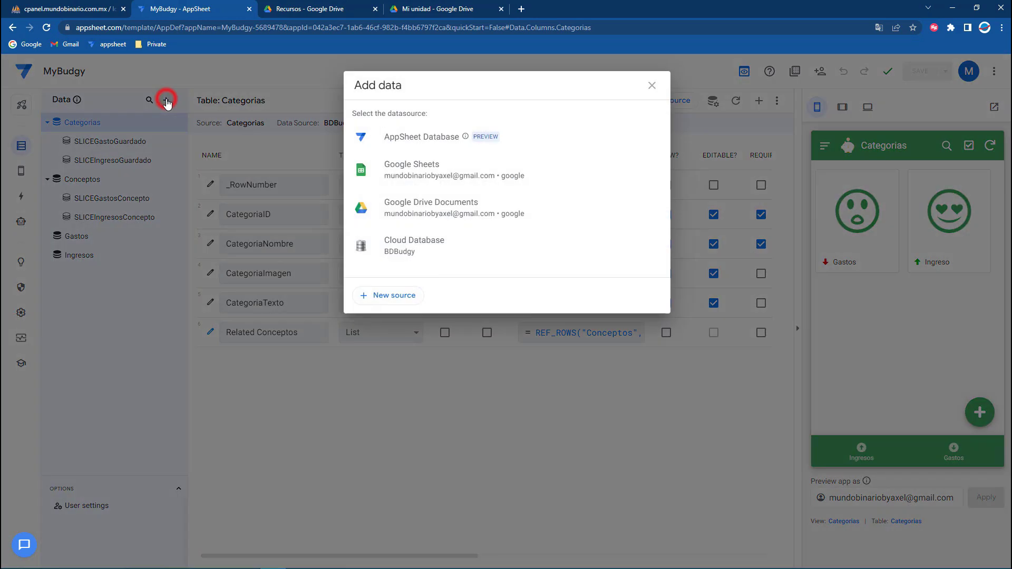
left_click(402, 248)
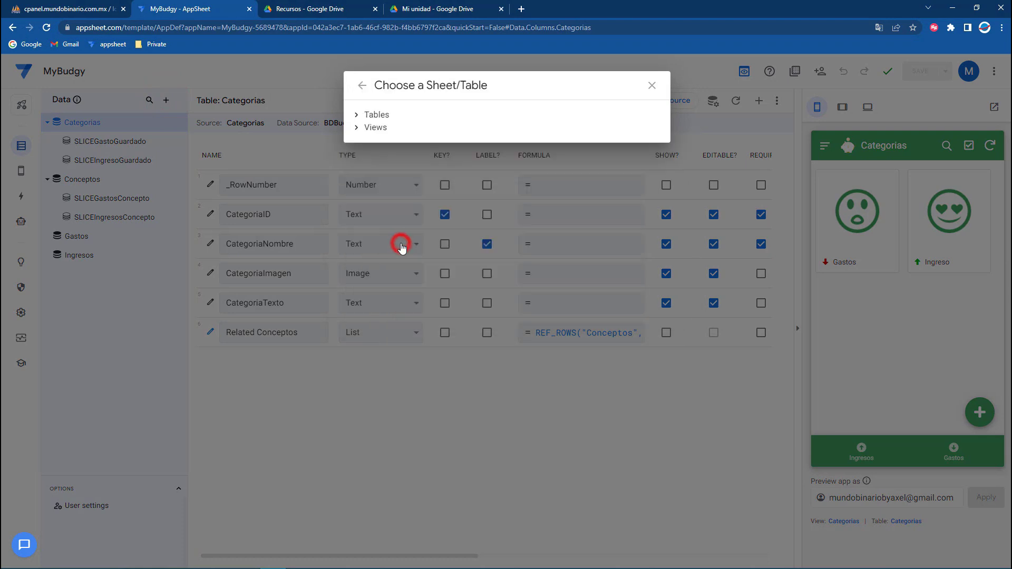
left_click(357, 116)
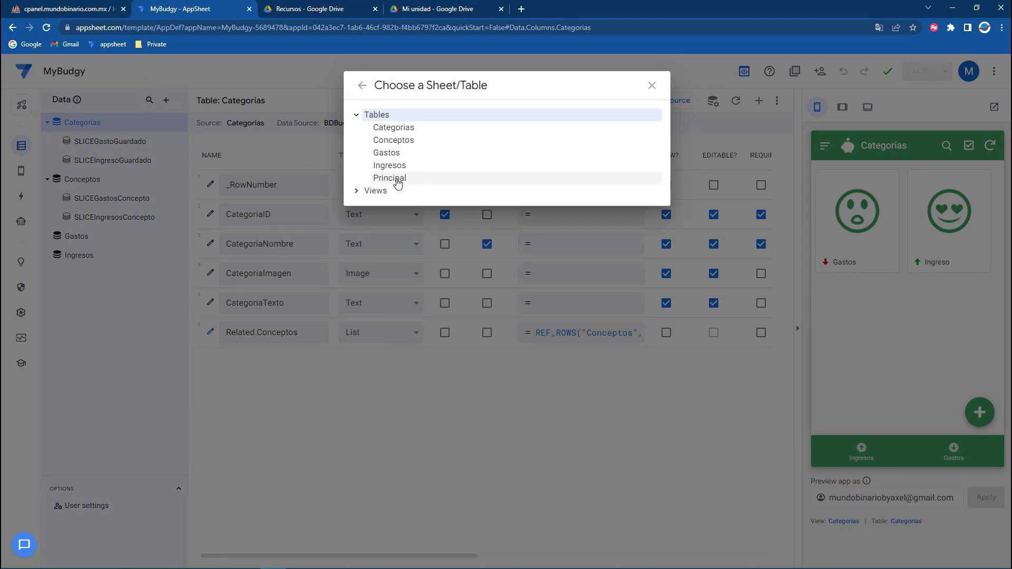
left_click(397, 179)
left_click(631, 220)
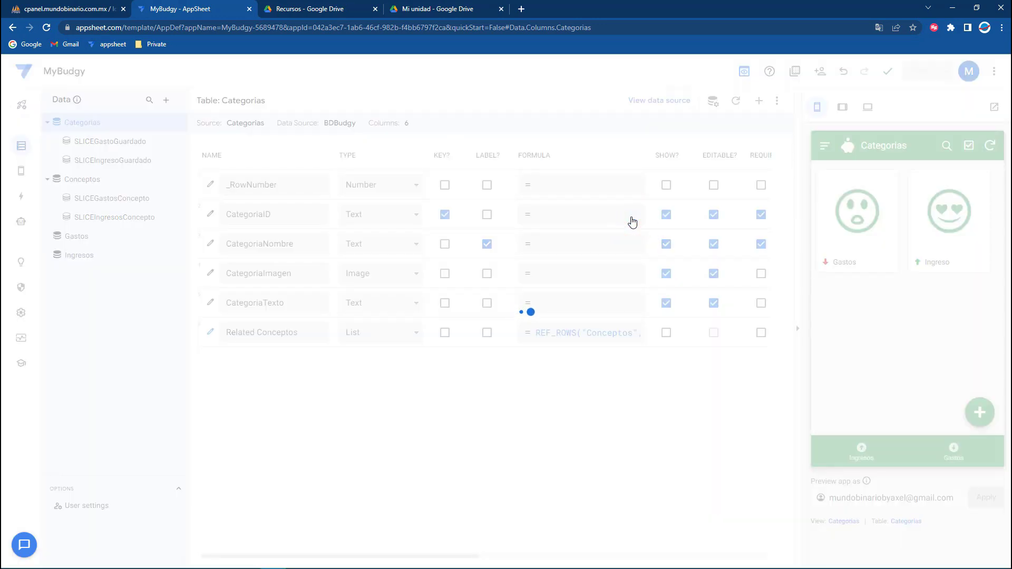
- Check Principal's columns in the database, then return to the MyBudgy editor
left_click(86, 7)
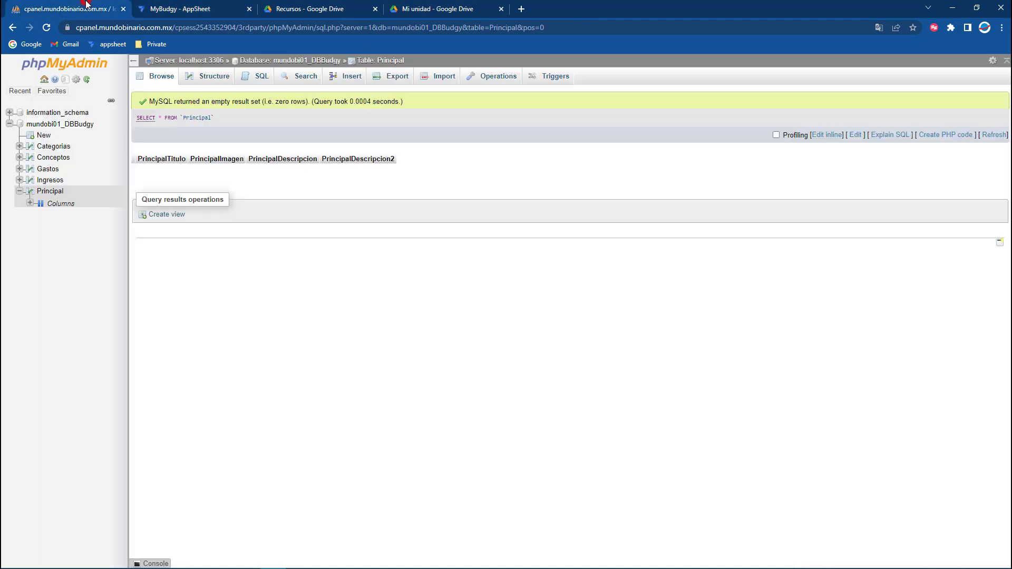
left_click(30, 203)
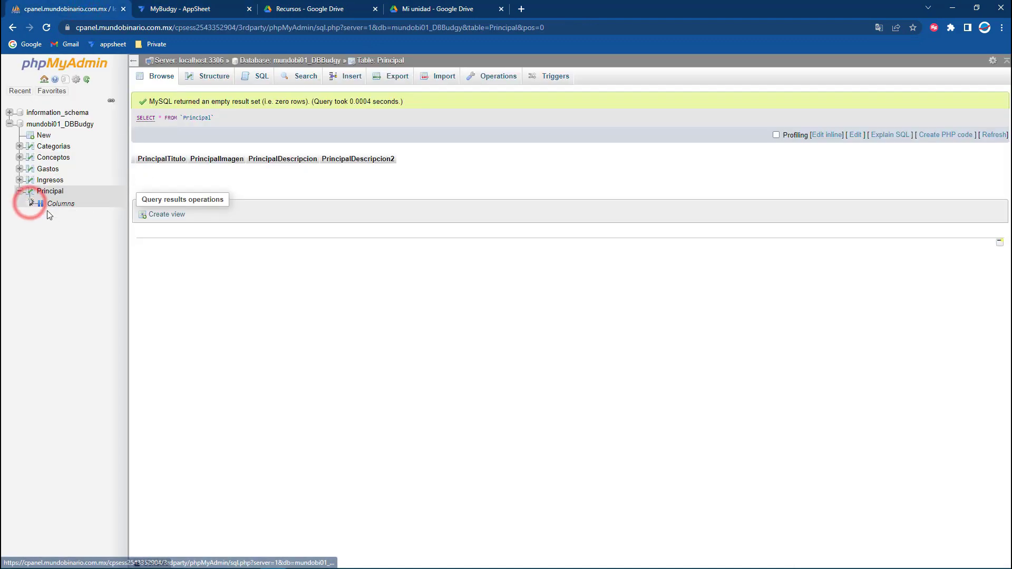
left_click(139, 10)
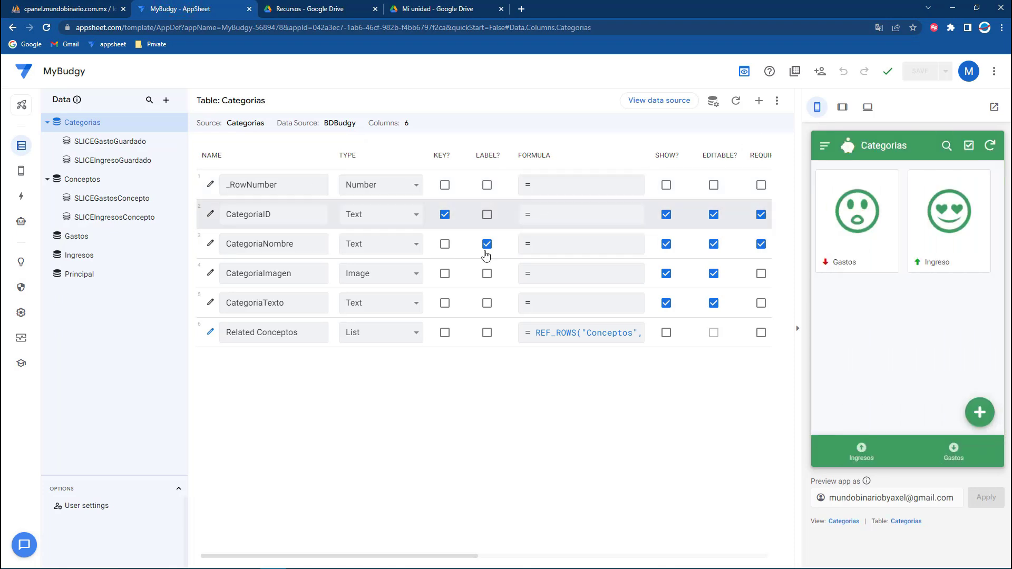
left_click(259, 252)
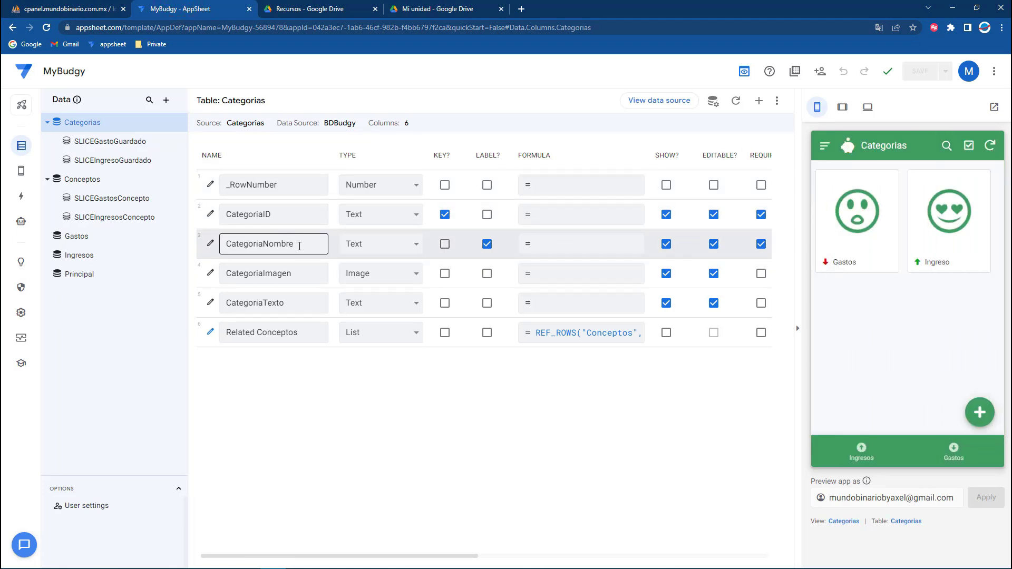
mouse_move(79, 274)
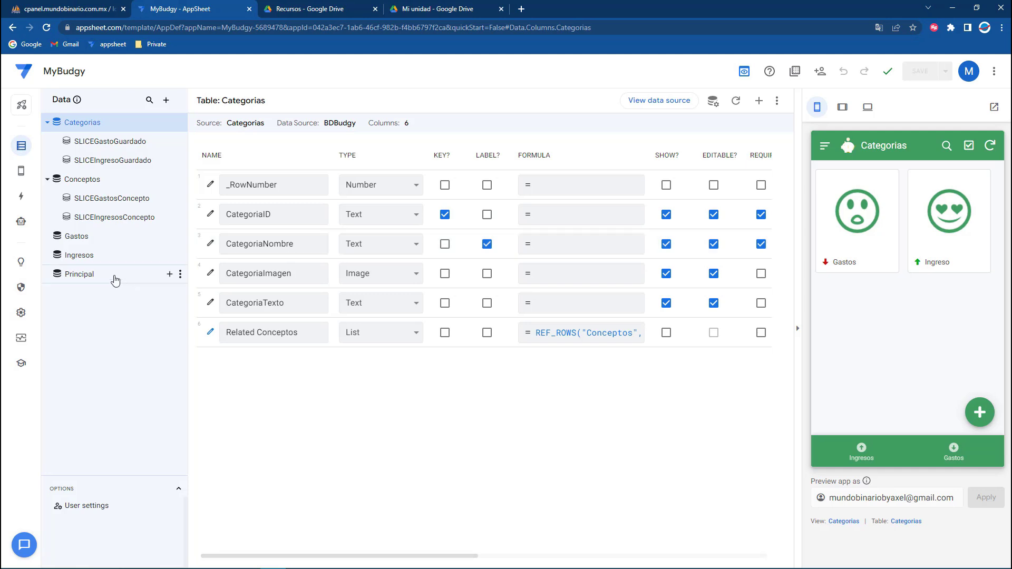
- Change PrincipalImagen's type to Image in the Principal table and save
left_click(95, 271)
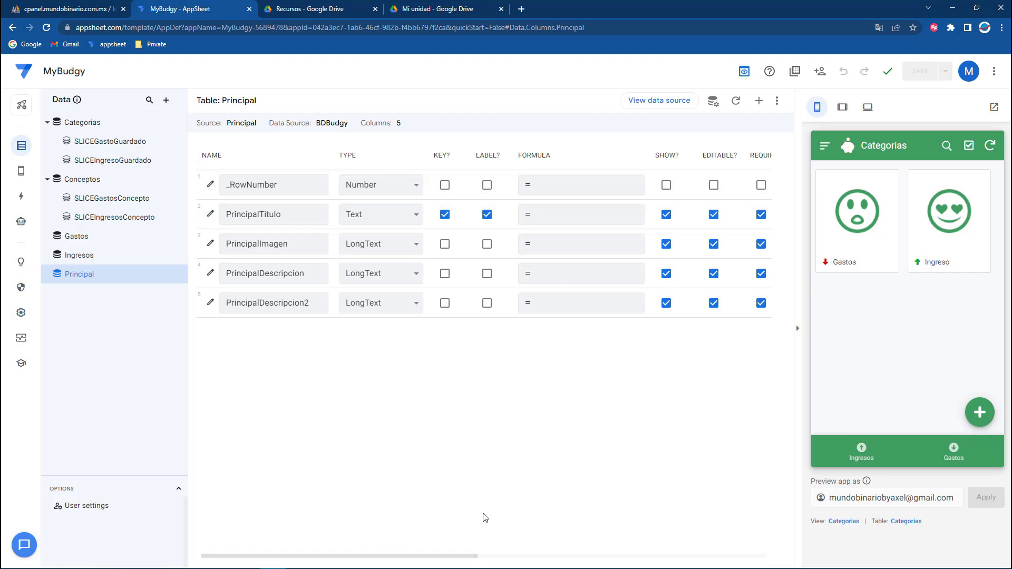
left_click_drag(441, 555, 405, 557)
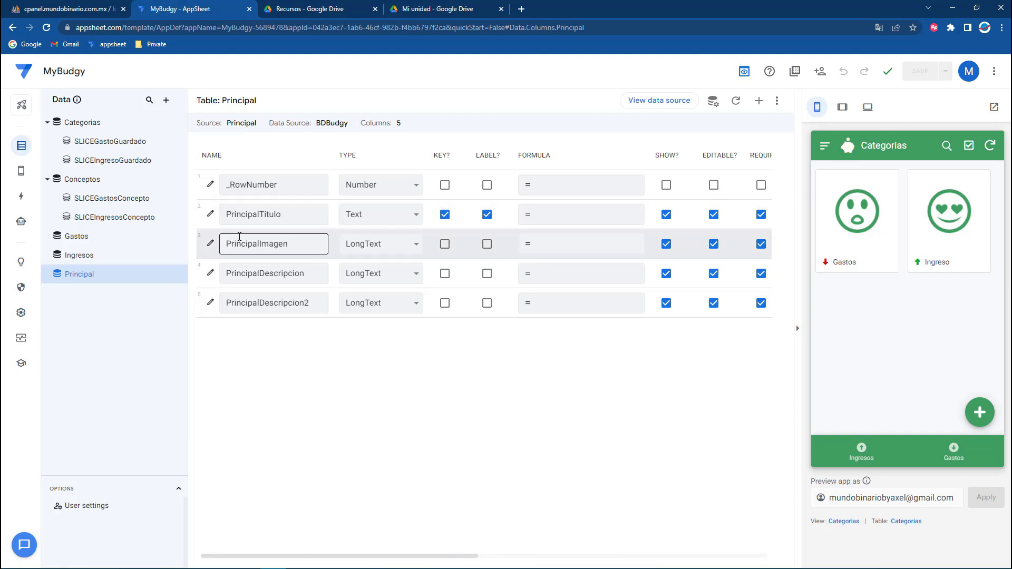
left_click(375, 244)
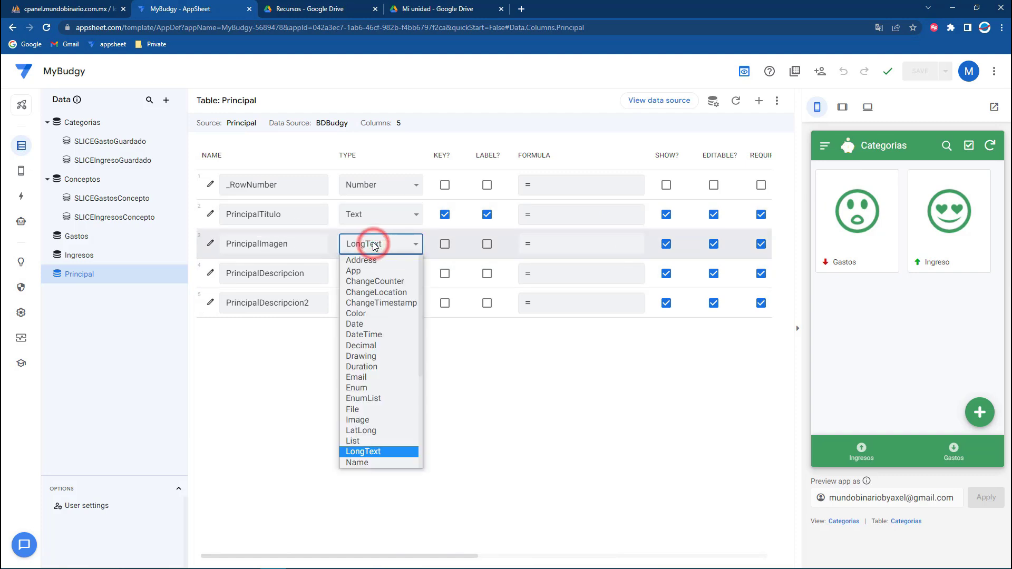
key("i")
key("Return")
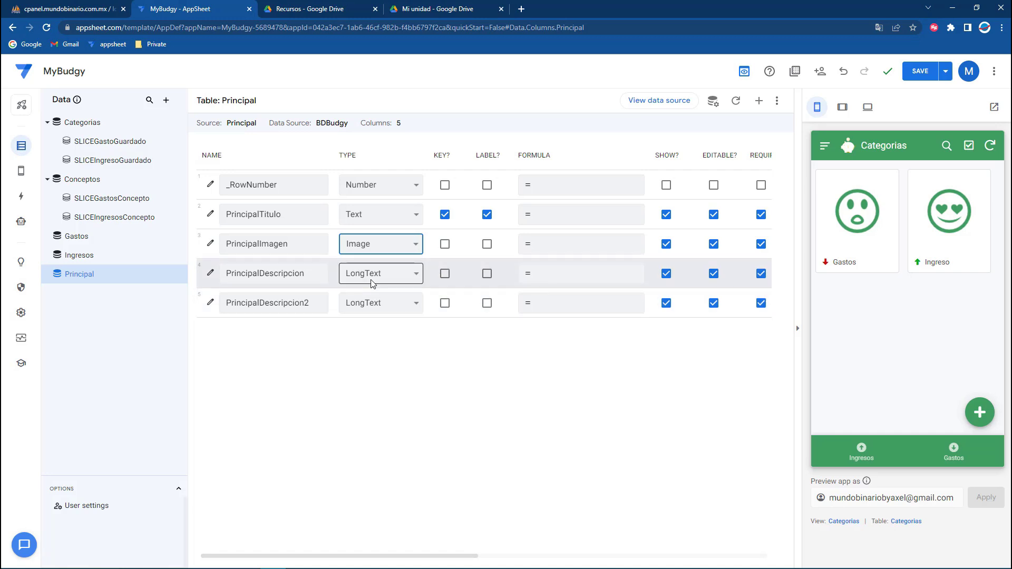
left_click(916, 74)
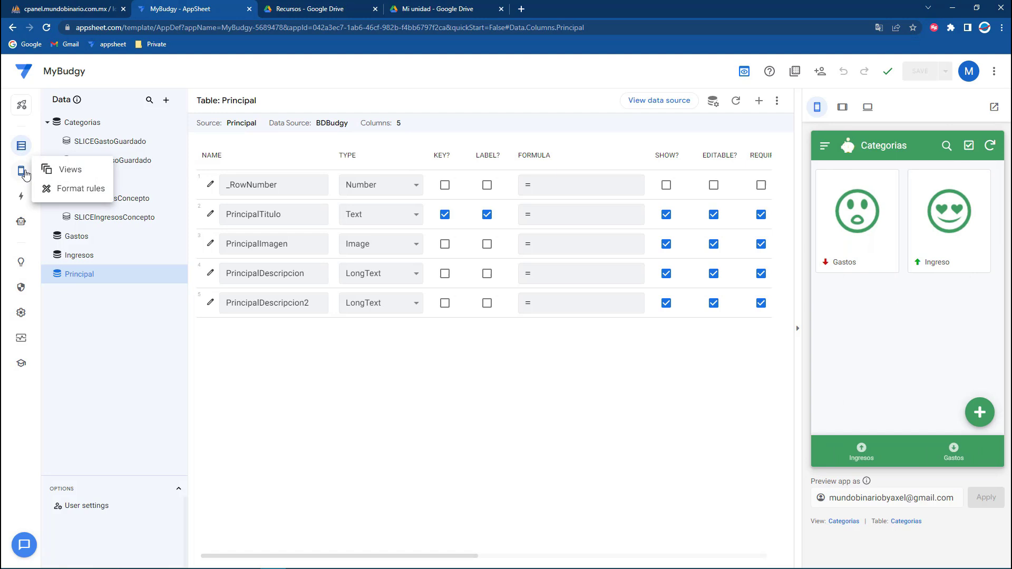
- Create a new view named Principal showing the Principal table, and save
left_click(64, 170)
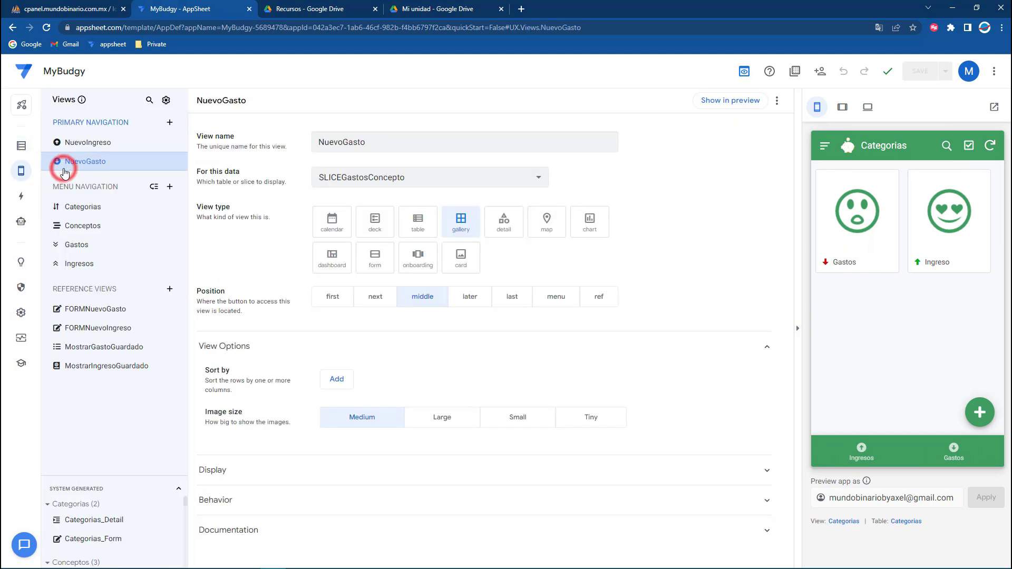
left_click(69, 169)
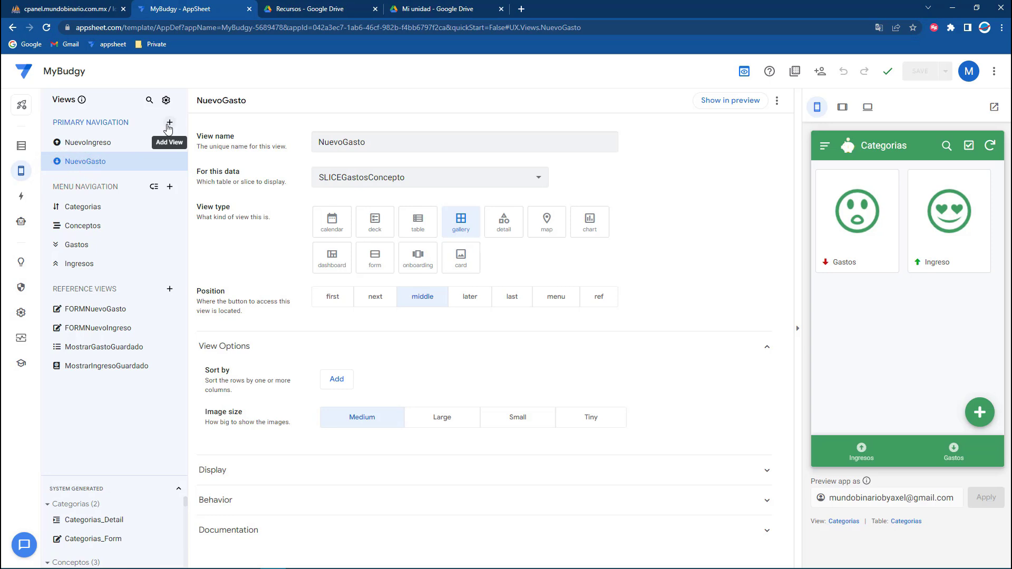
left_click(168, 126)
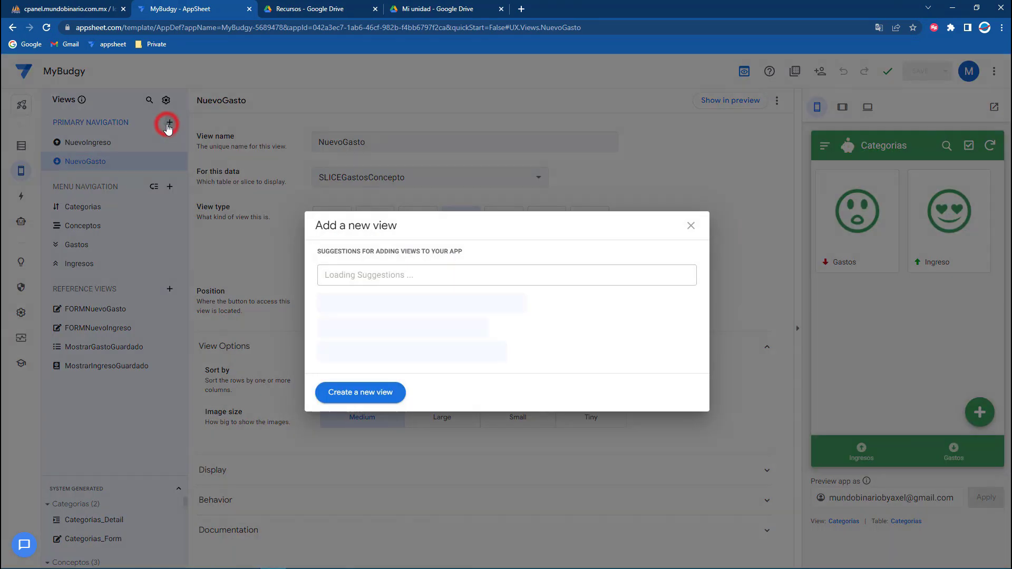
left_click(362, 394)
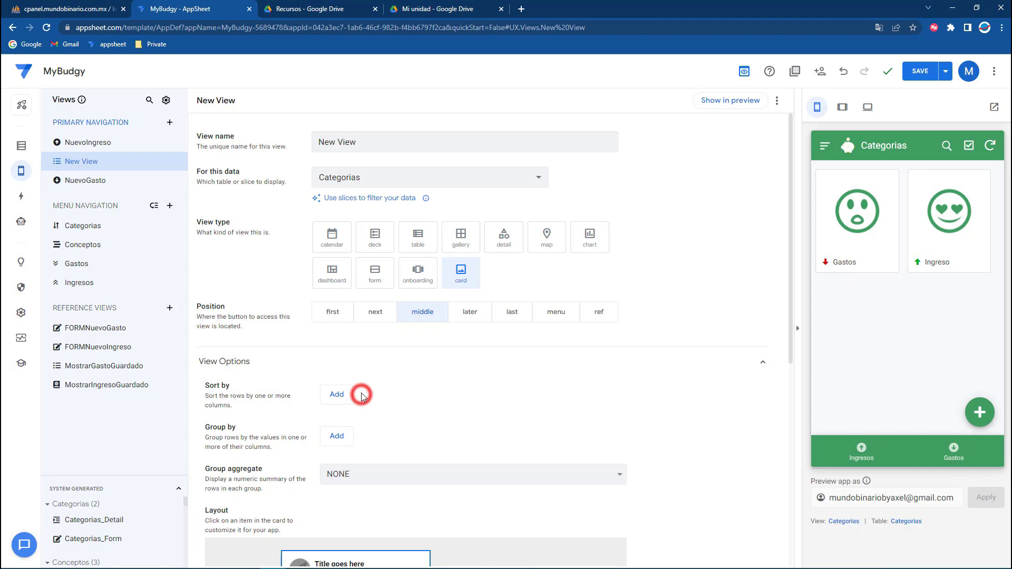
left_click(354, 138)
triple_click(344, 138)
type("Principal")
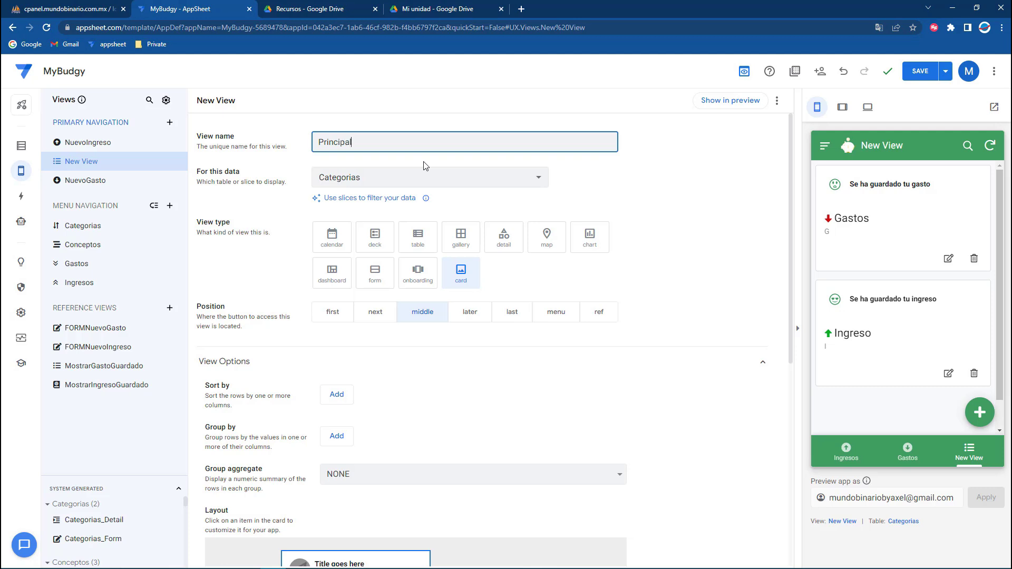
left_click(406, 174)
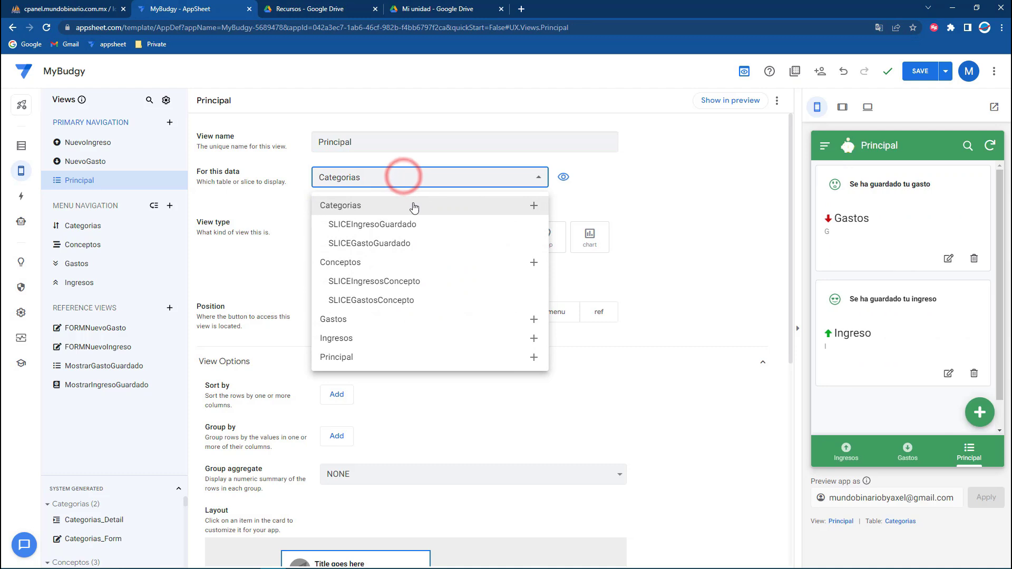
left_click(341, 358)
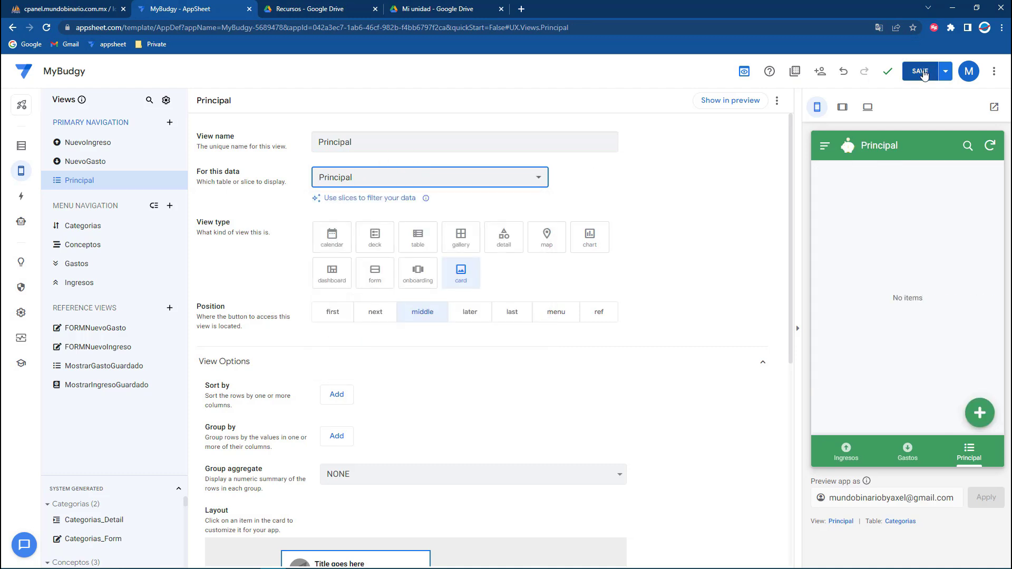
left_click(920, 71)
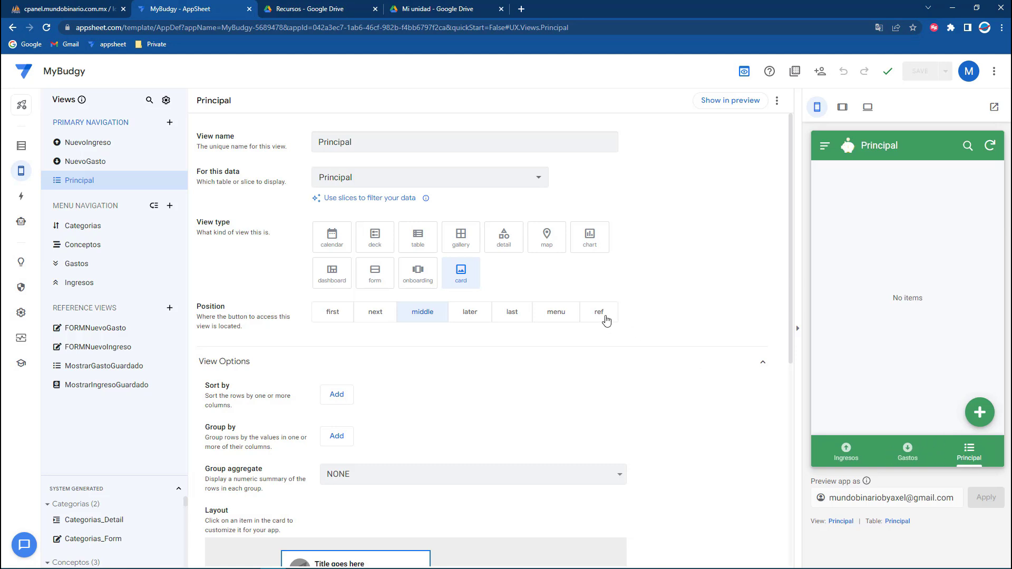
- Set the Principal view's position to ref, save, and start a new Principal record in the preview
left_click(606, 320)
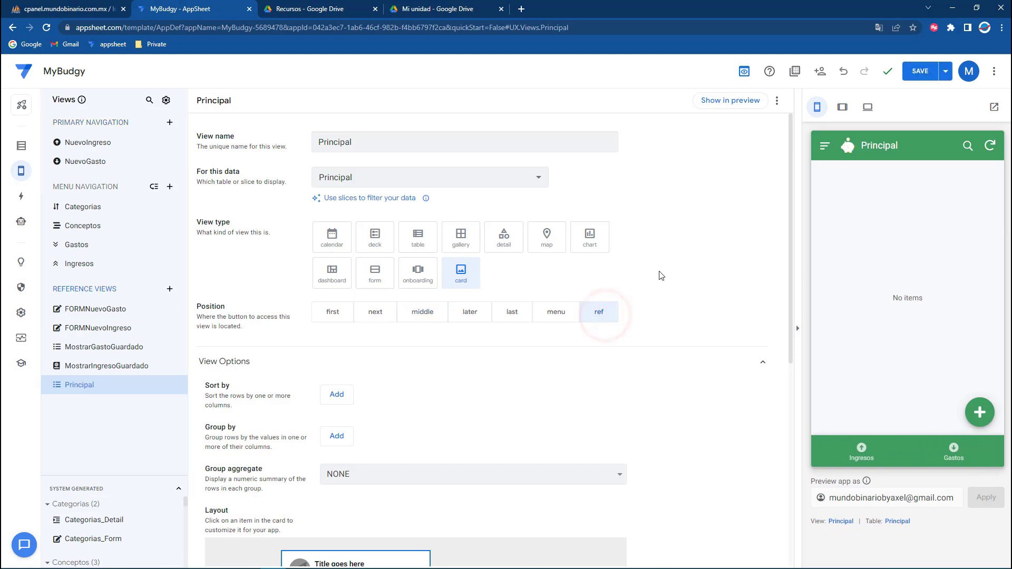
left_click(923, 79)
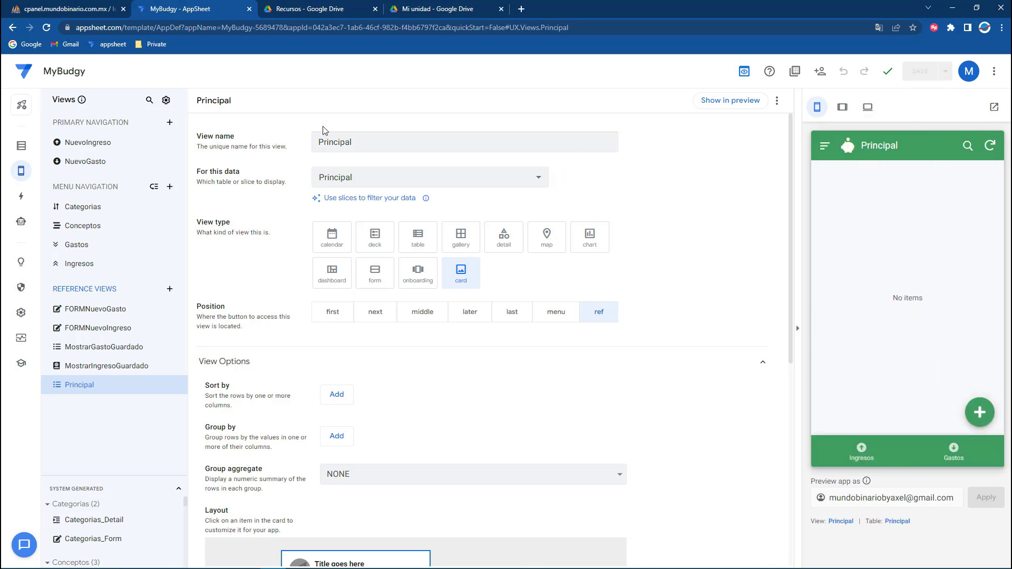
left_click(726, 105)
left_click(971, 411)
left_click(872, 204)
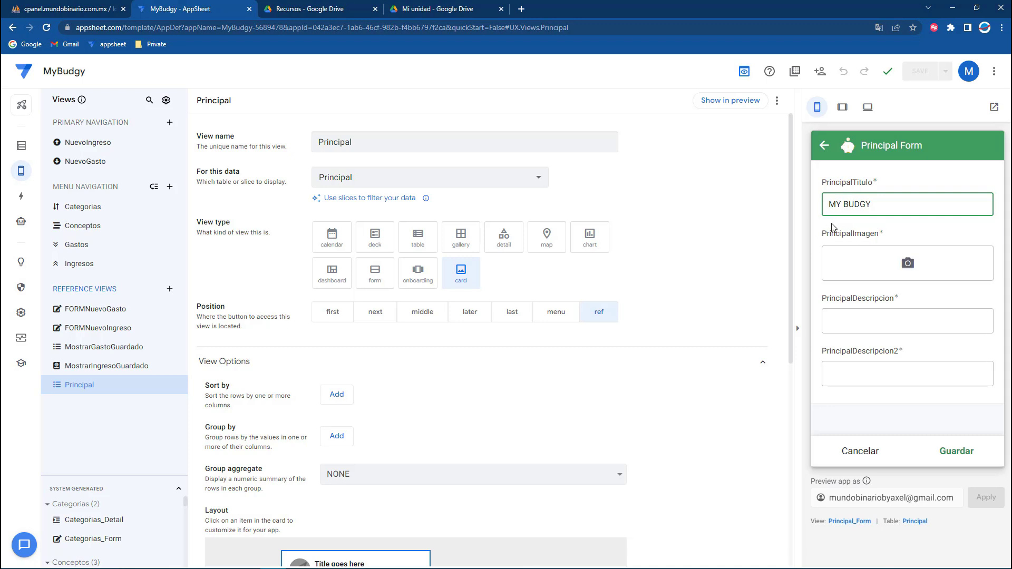
- Choose BudgyBienvenida.png for the PrincipalImagen field, check it in Photos, and upload it
left_click(886, 265)
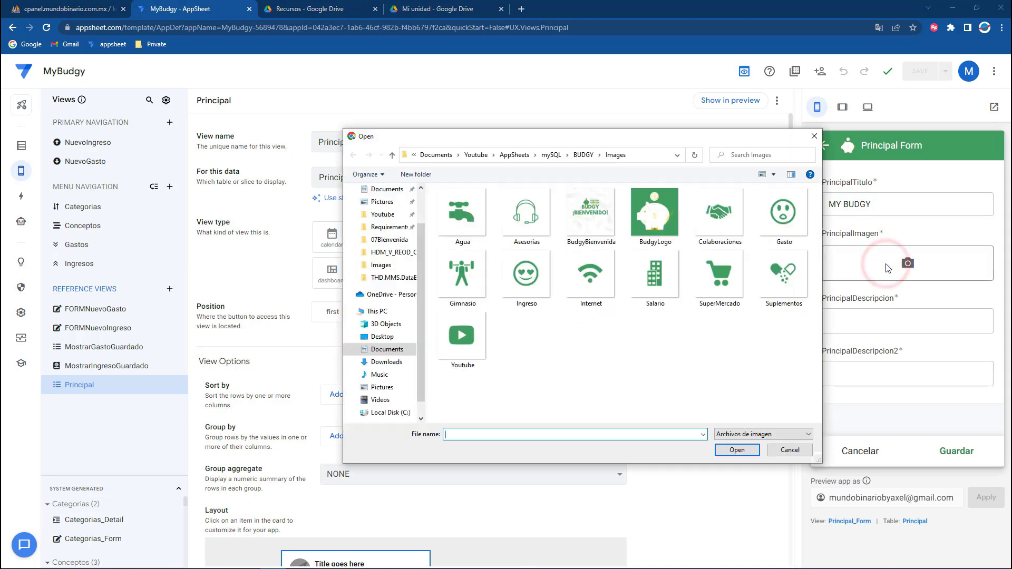
left_click(587, 222)
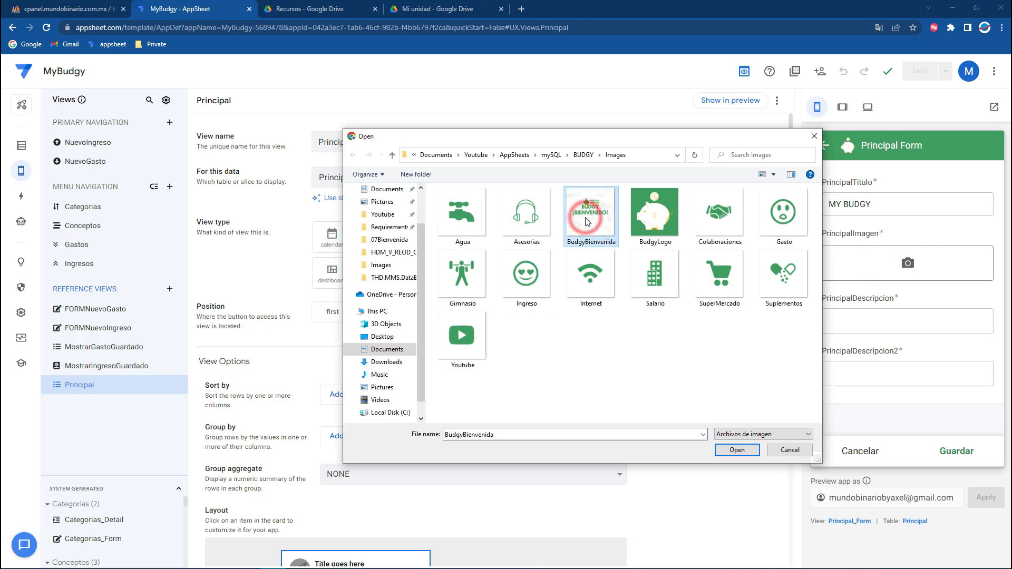
right_click(587, 222)
left_click(606, 194)
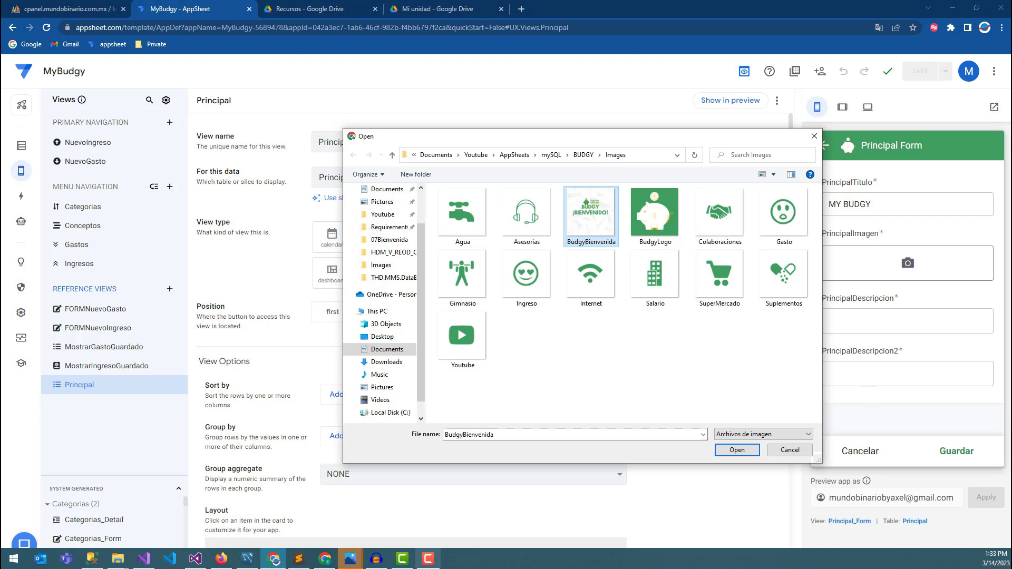
left_click(351, 558)
left_click(396, 477)
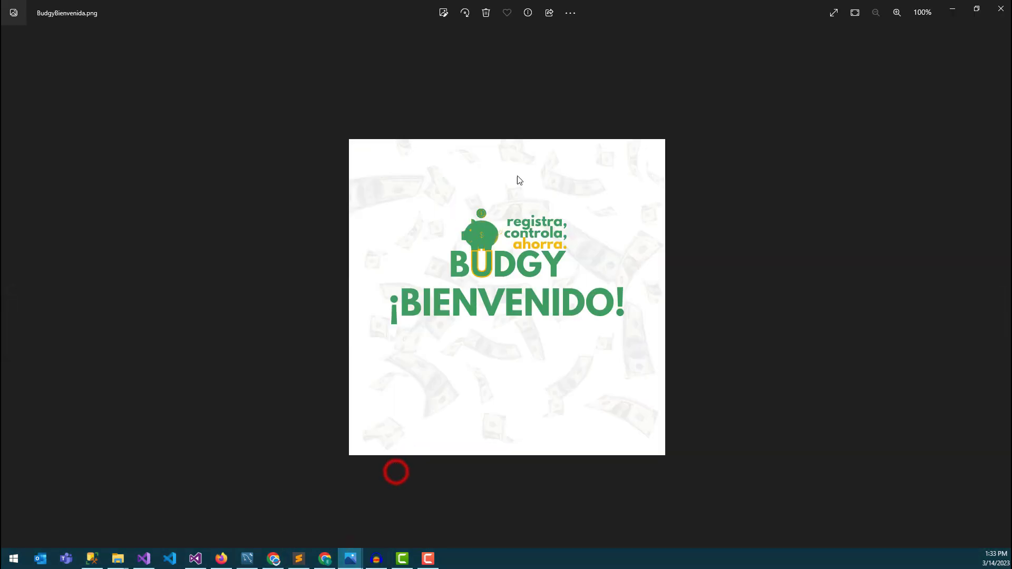
double_click(629, 12)
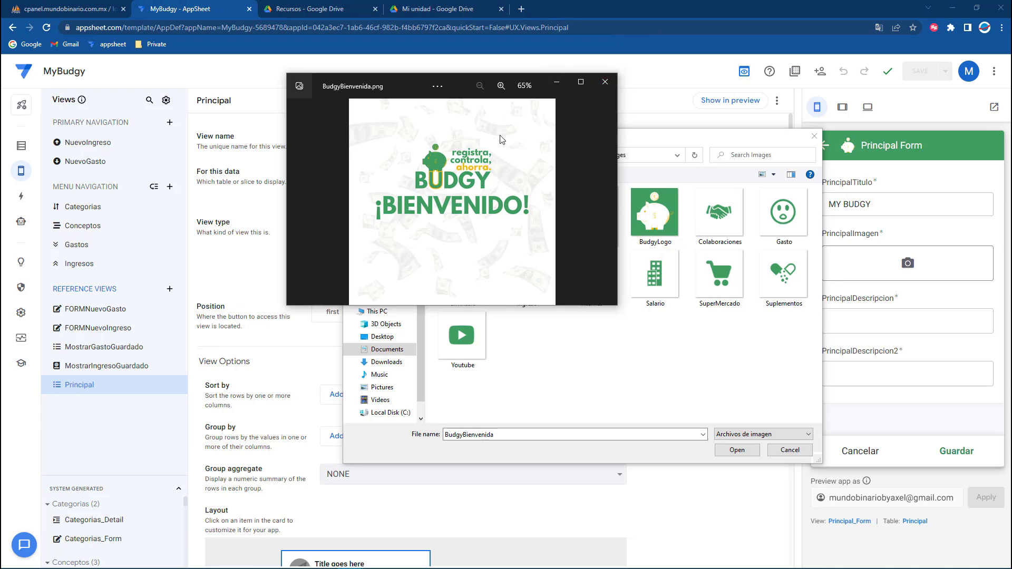
left_click(603, 85)
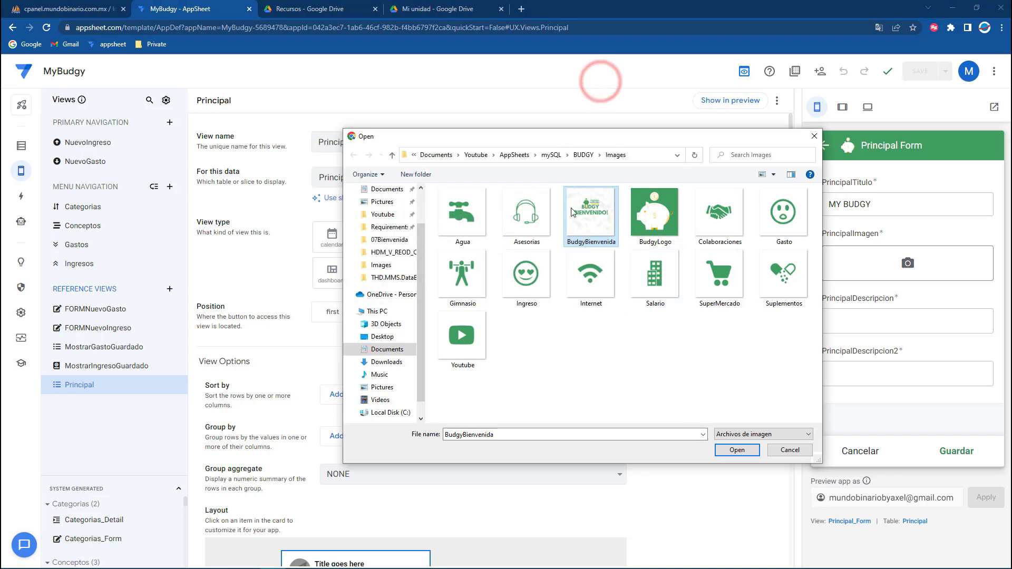
left_click(735, 450)
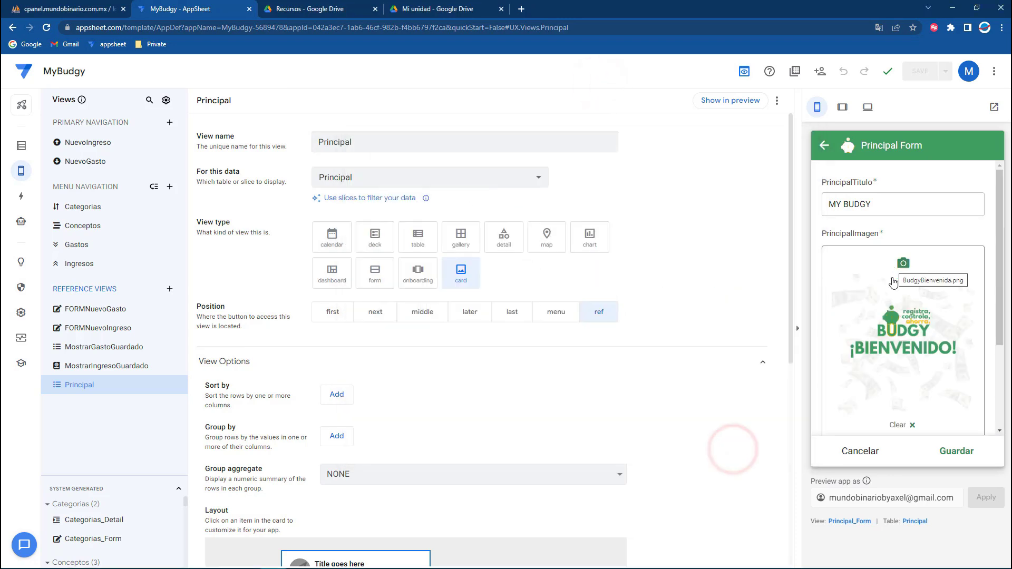
scroll(912, 248, "down", 3)
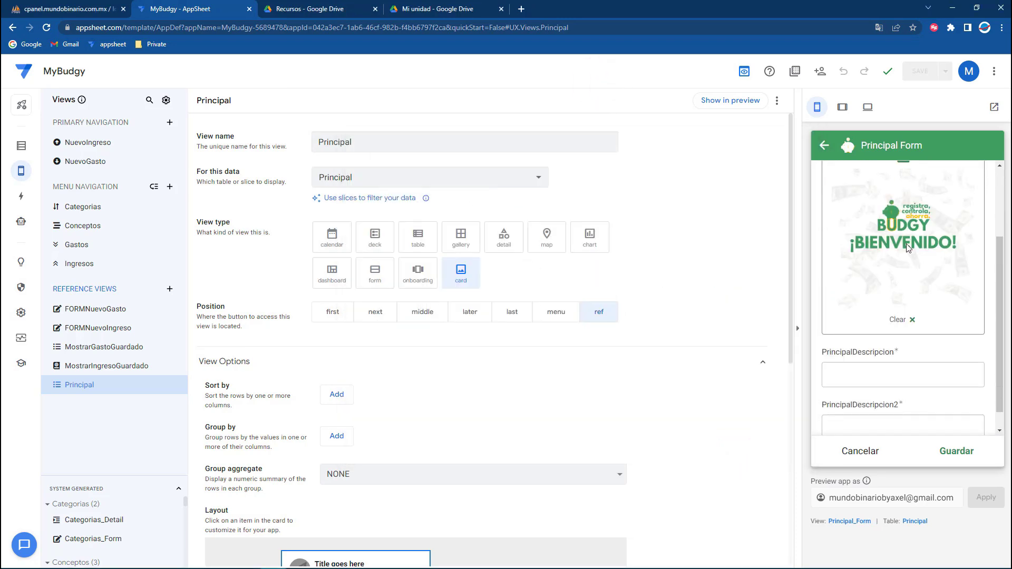
- Enter the first welcome text in PrincipalDescripcion, using the cover image as reference
left_click(850, 376)
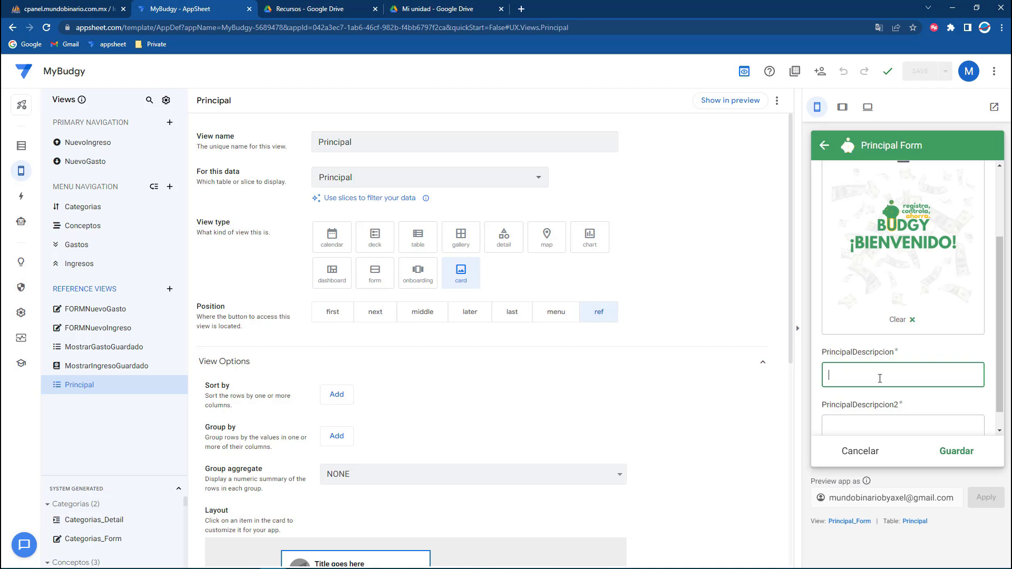
scroll(846, 352, "down", 1)
mouse_move(348, 561)
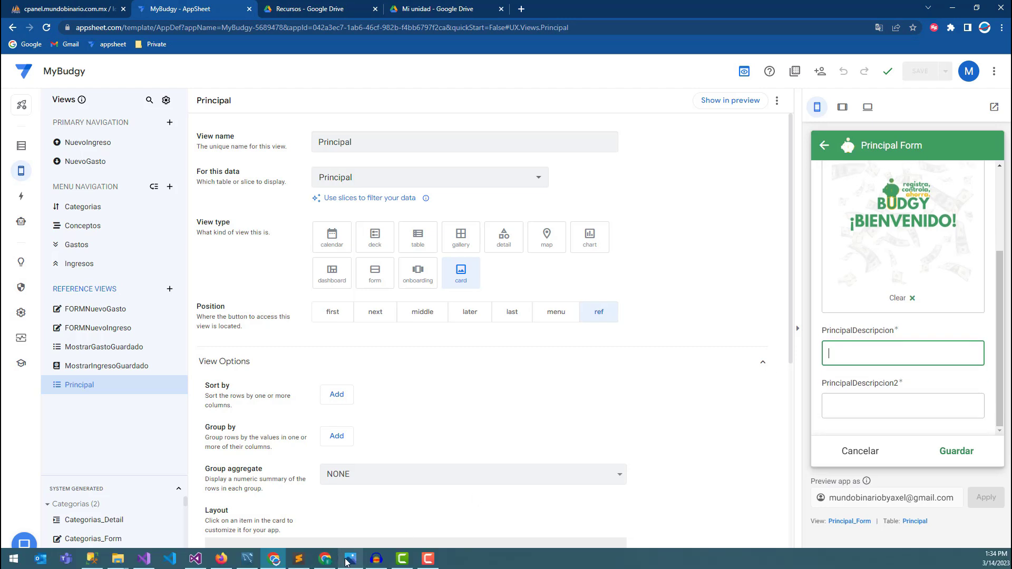
left_click(357, 562)
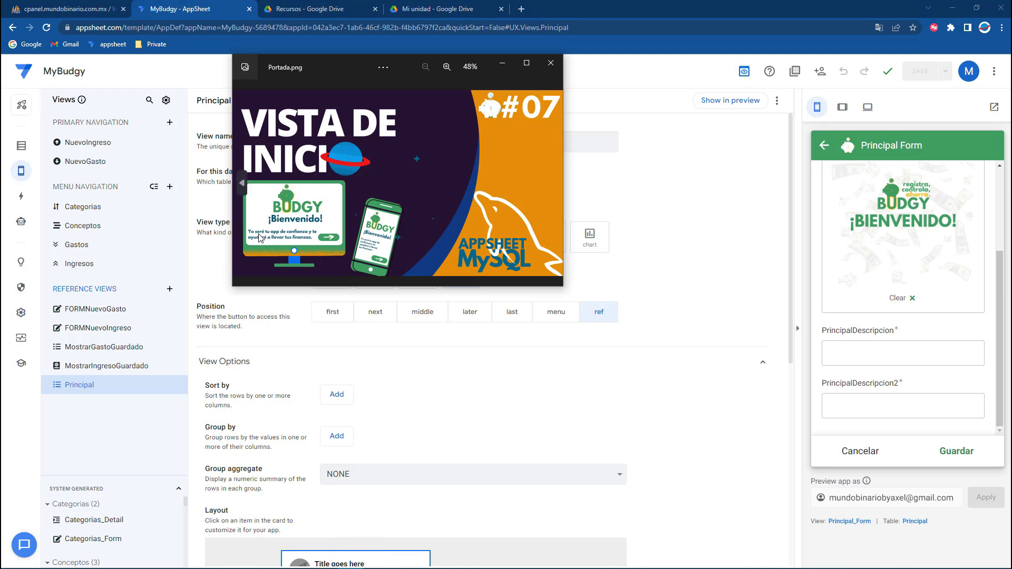
left_click(846, 358)
type("Yo seré tu app confianza")
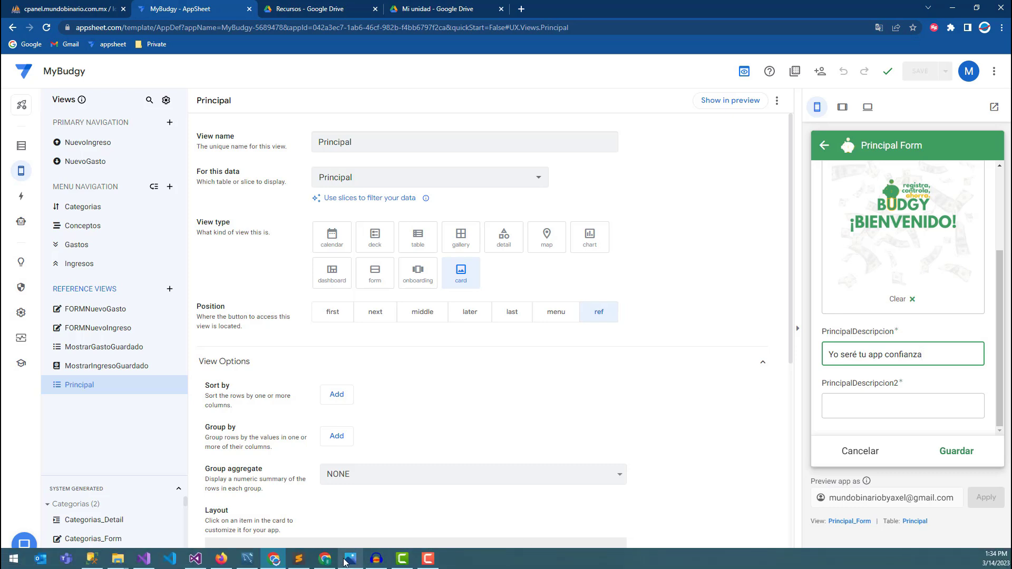
left_click(345, 559)
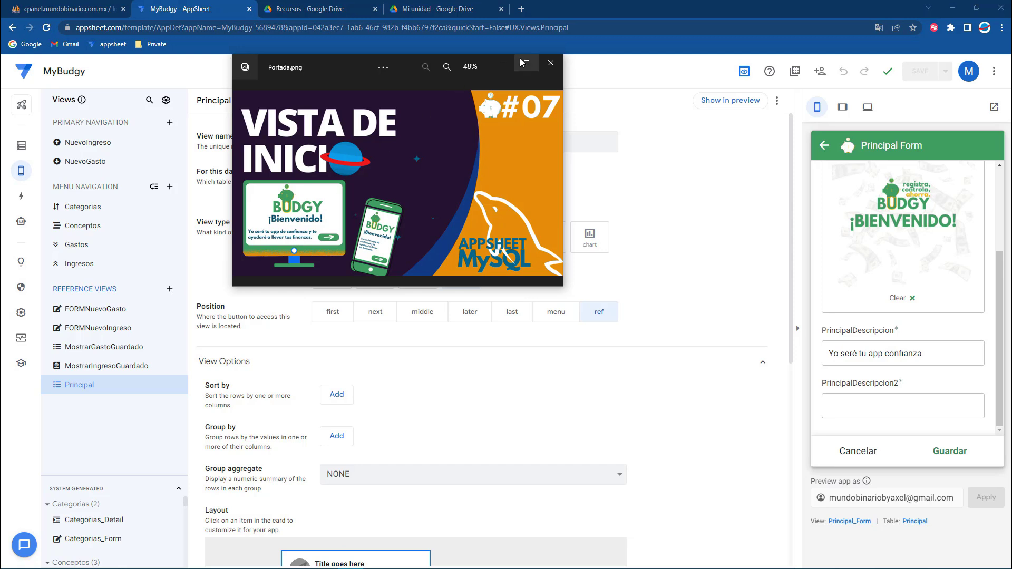
left_click(502, 63)
type("y te ayudaré a")
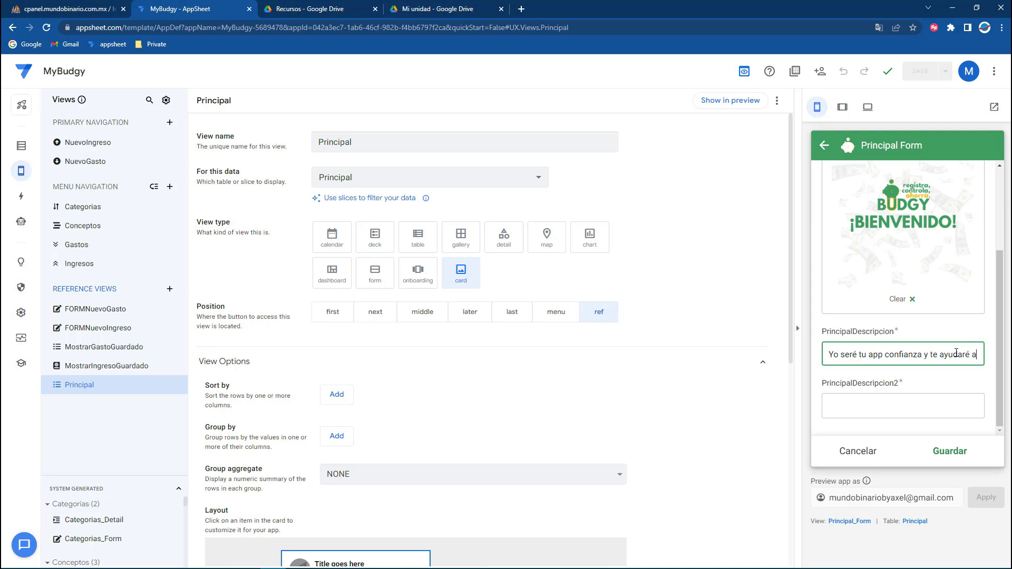
type("llevar tus finanzas")
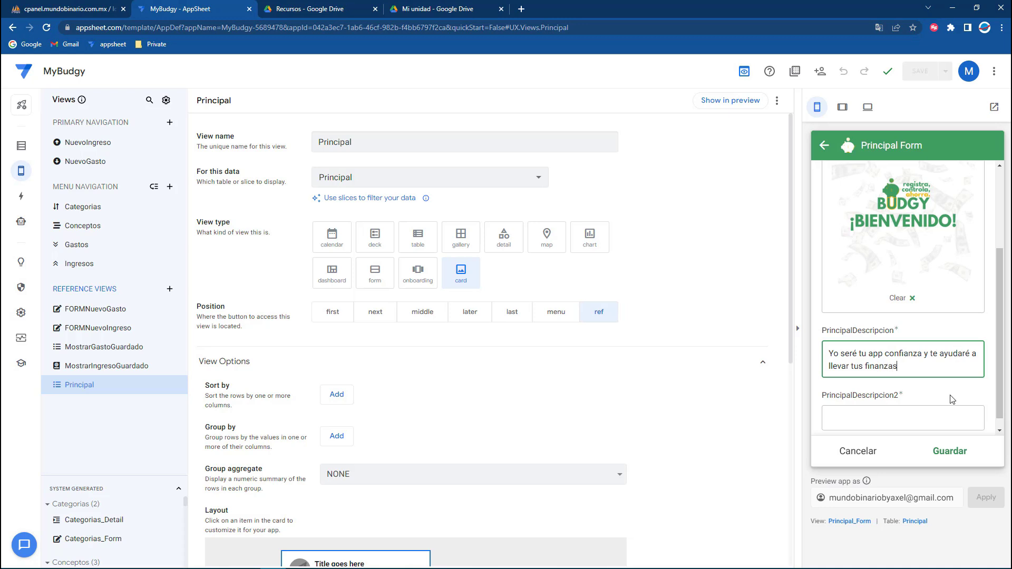
- Enter the second welcome text in PrincipalDescripcion2, save the record with Guardar, and resync the preview
left_click(871, 412)
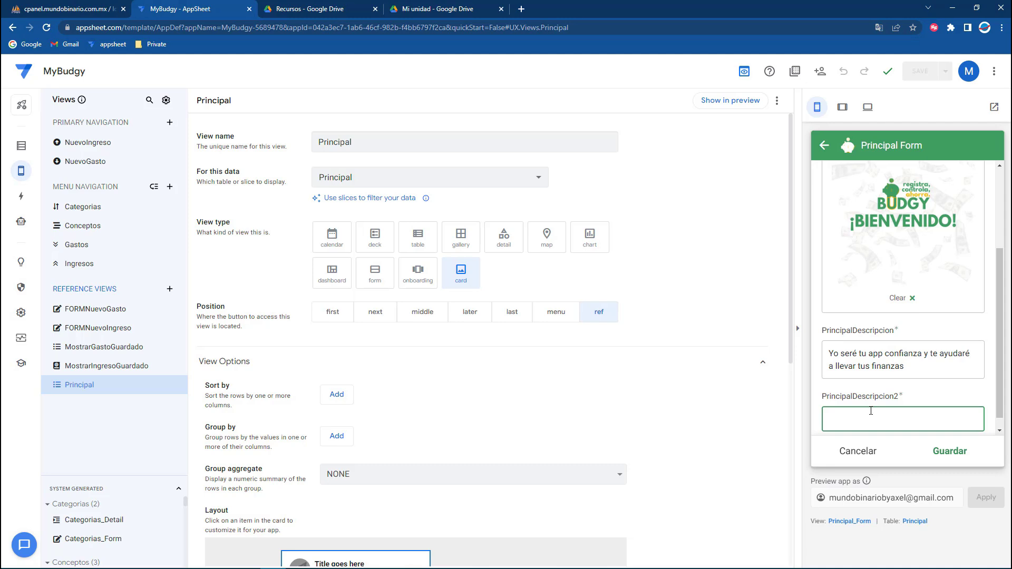
type("¡Esta es tu app de confianza!")
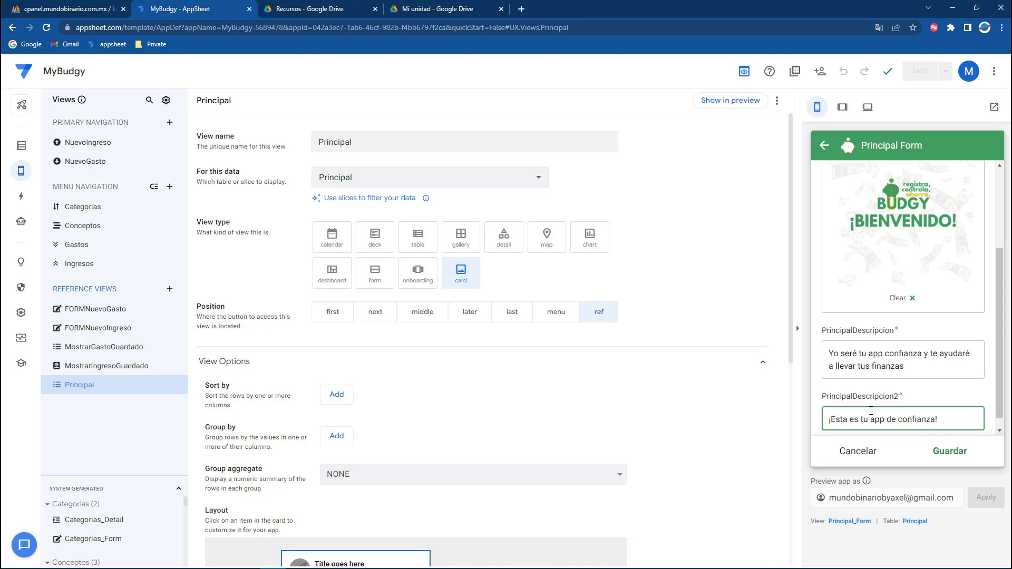
type("nido")
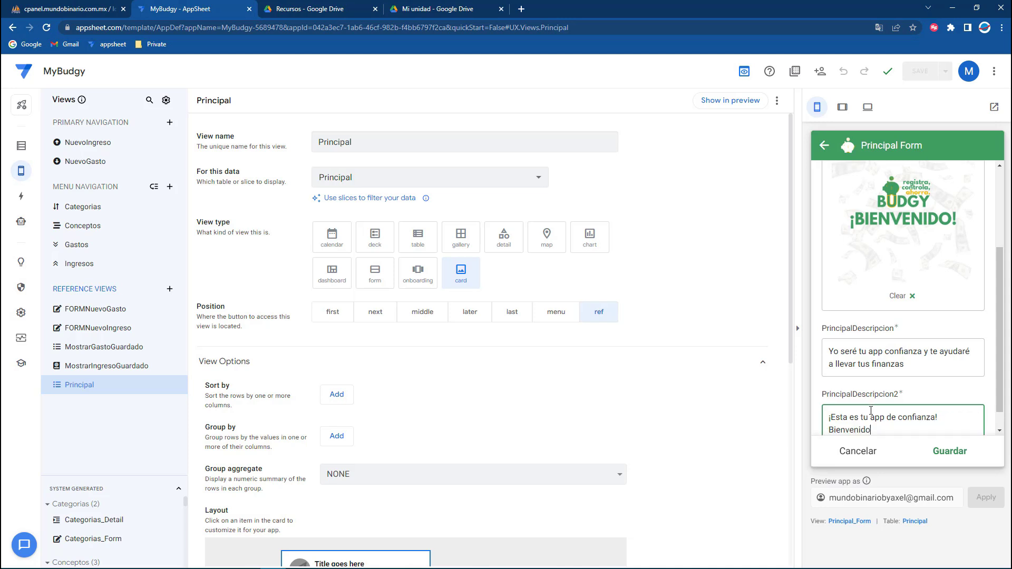
scroll(872, 410, "down", 1)
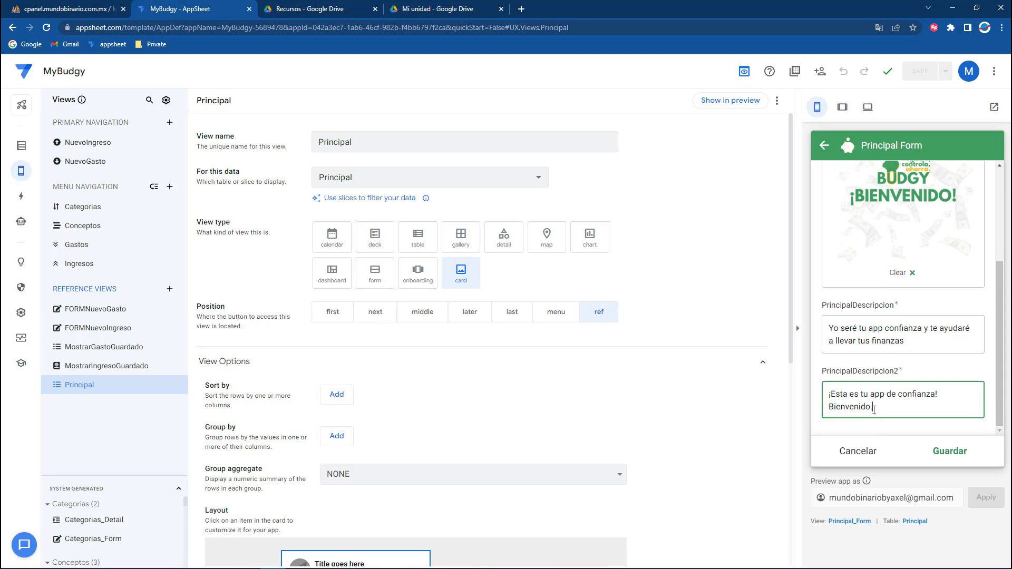
left_click(951, 449)
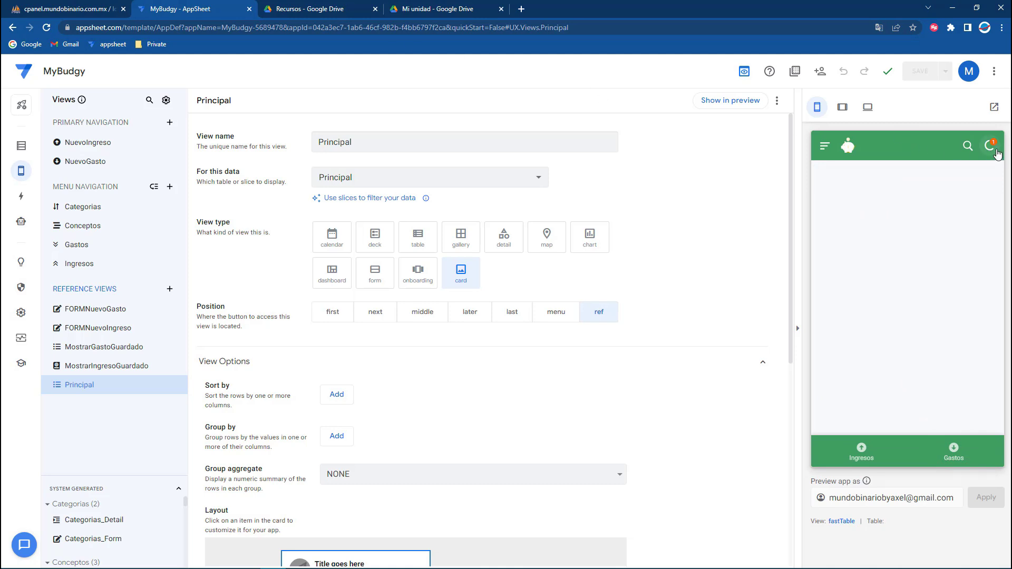
left_click(996, 150)
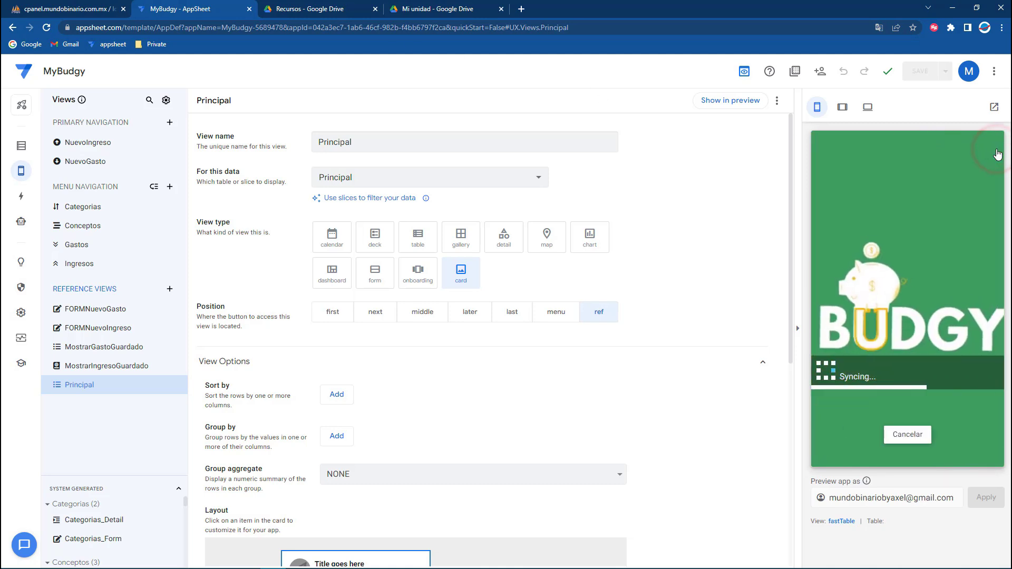
- Browse phpMyAdmin's Principal table to check the MY BUDGY title, image path and both descriptions, then return to AppSheet
left_click(82, 10)
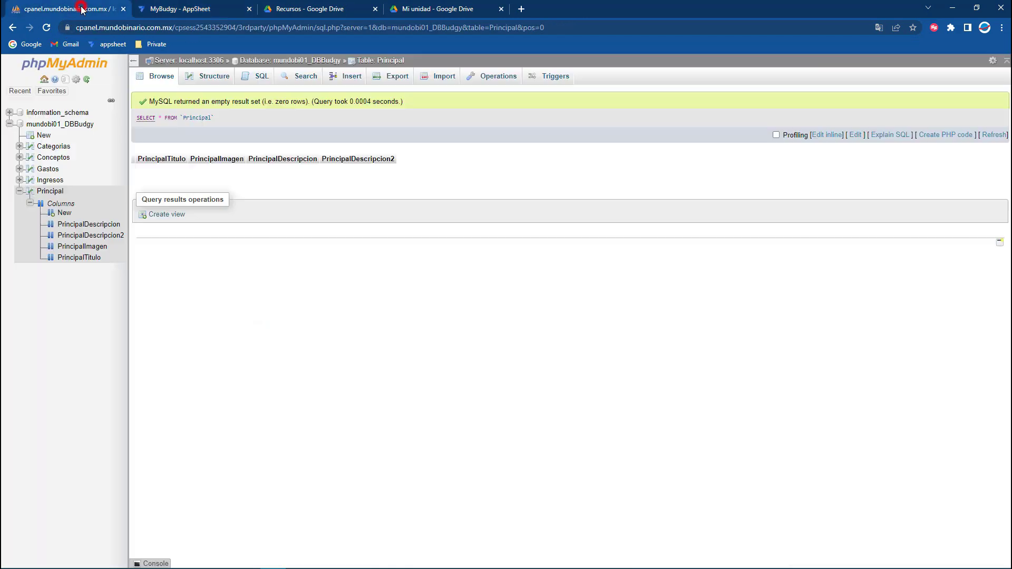
left_click(58, 193)
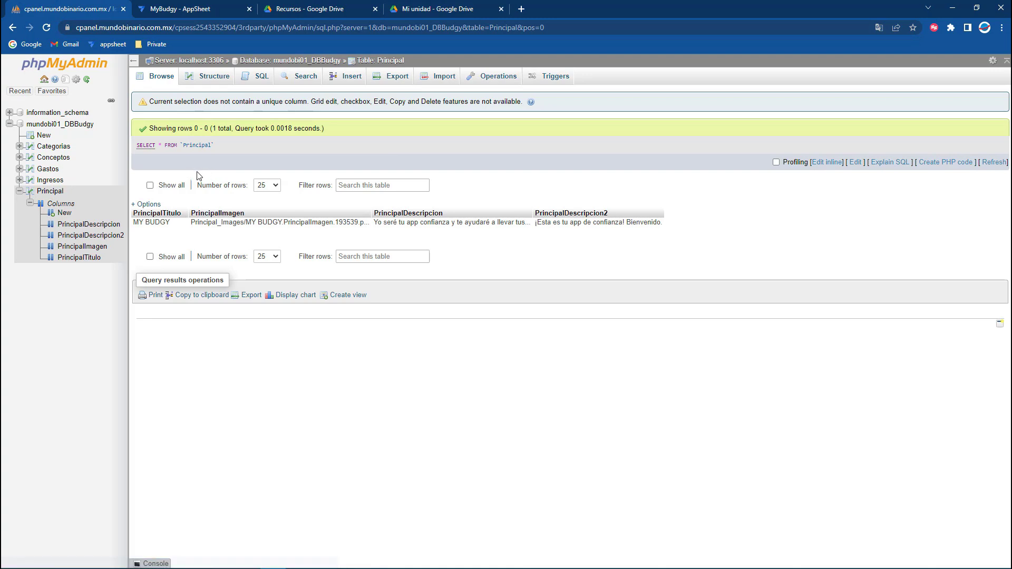
left_click_drag(207, 222, 282, 222)
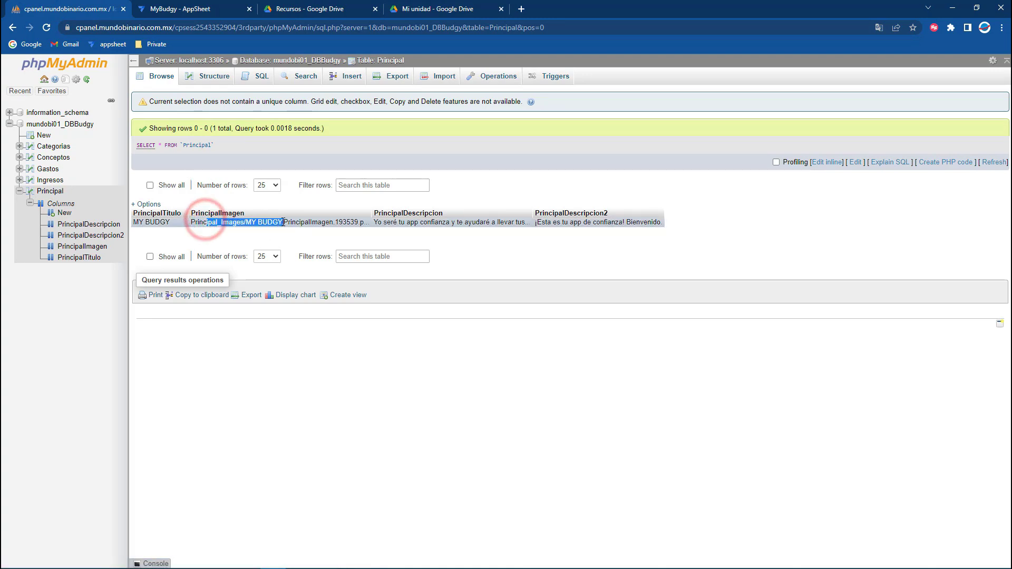
left_click_drag(153, 222, 170, 222)
left_click_drag(375, 222, 463, 222)
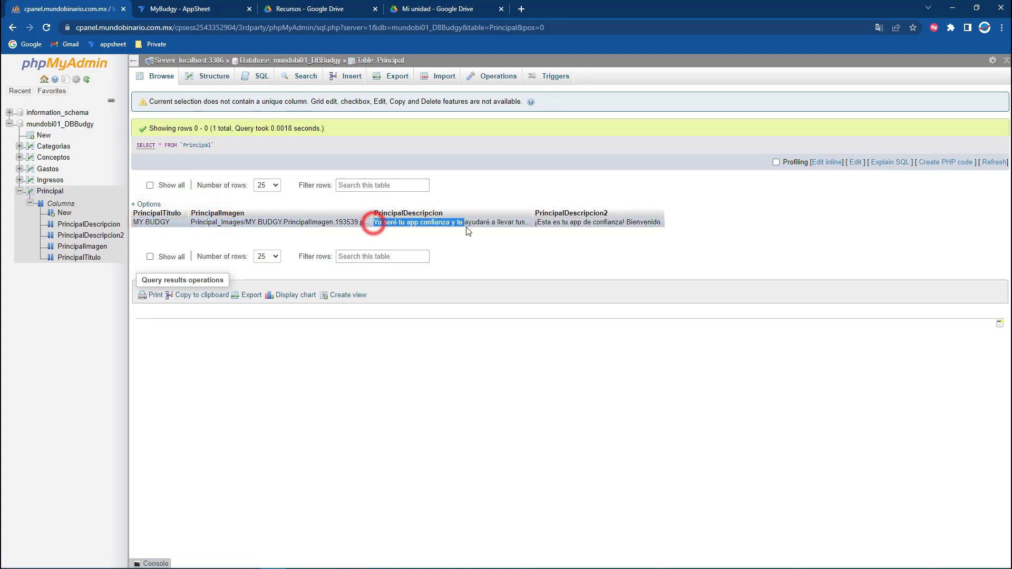
left_click_drag(560, 222, 587, 222)
left_click(175, 7)
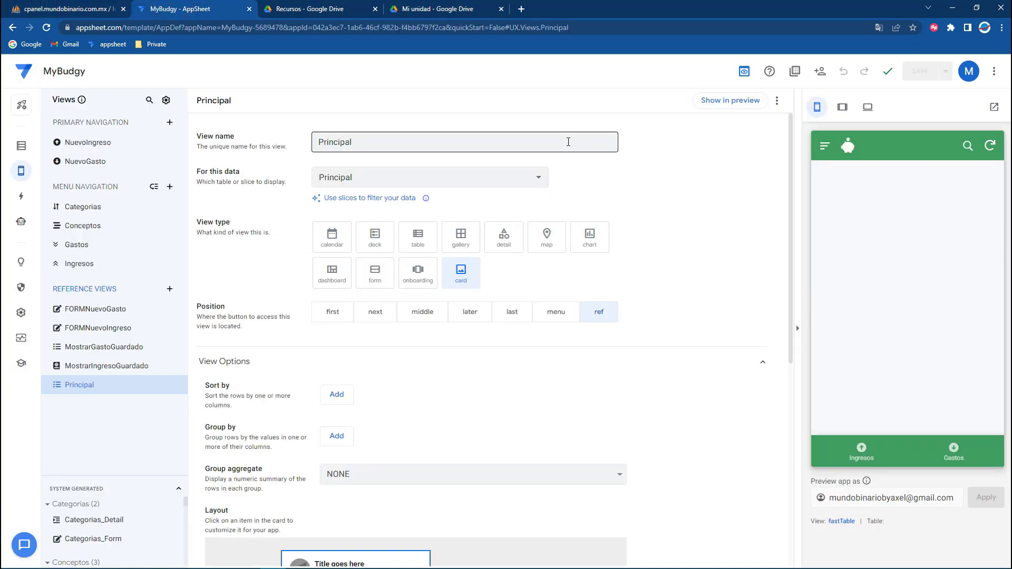
- Show the Principal view in the preview and change its View type to onboarding
left_click(719, 104)
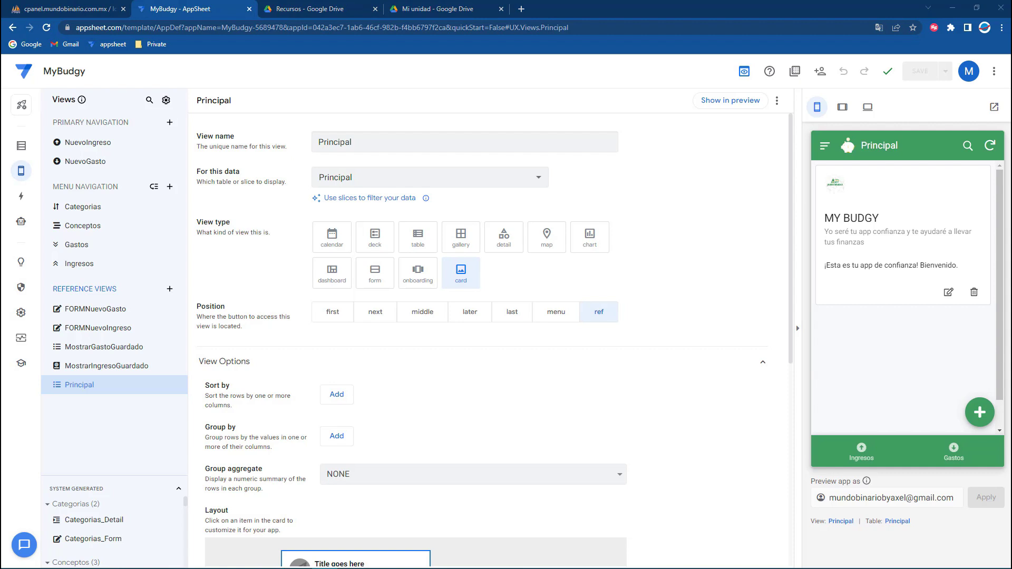
left_click(415, 271)
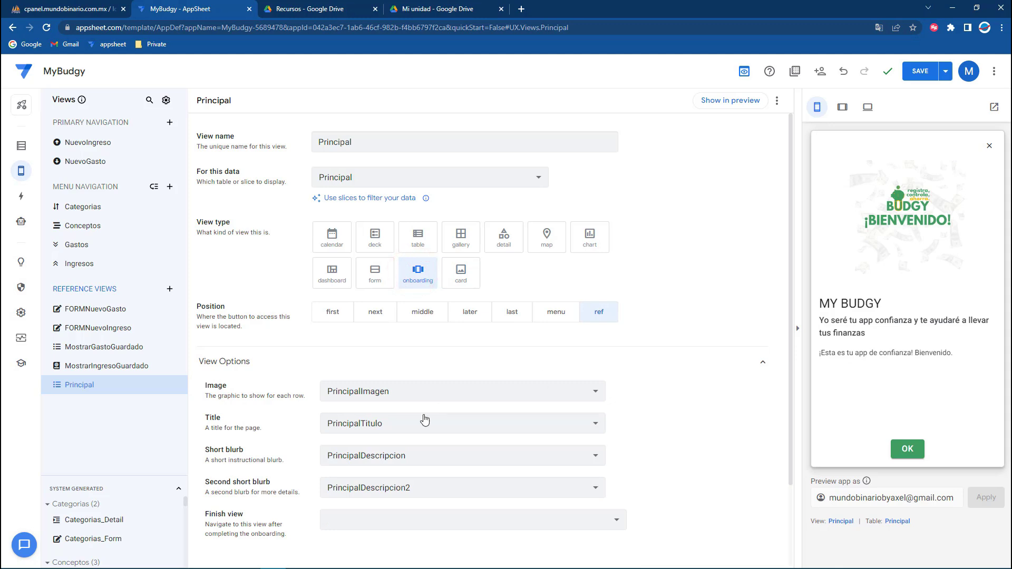
- Set the onboarding Image to PrincipalImagen, then dismiss the welcome screen to reach Categorias
scroll(425, 419, "down", 1)
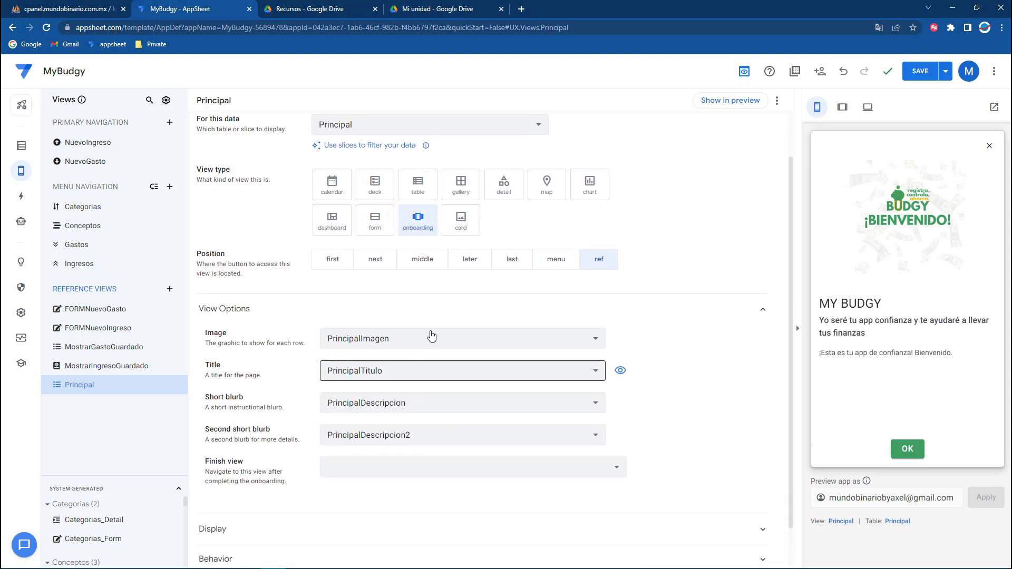
left_click(348, 341)
left_click(350, 386)
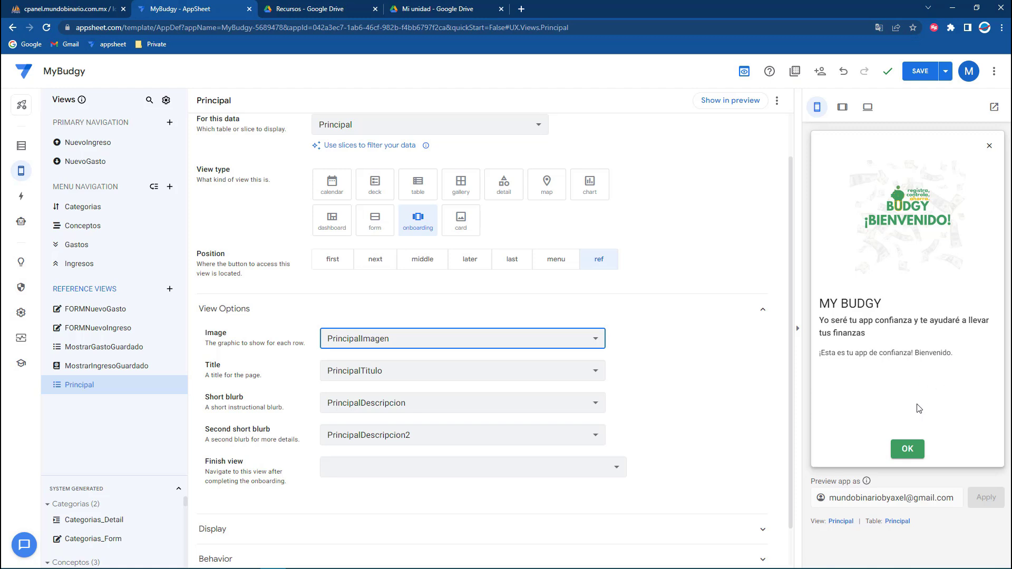
left_click(907, 449)
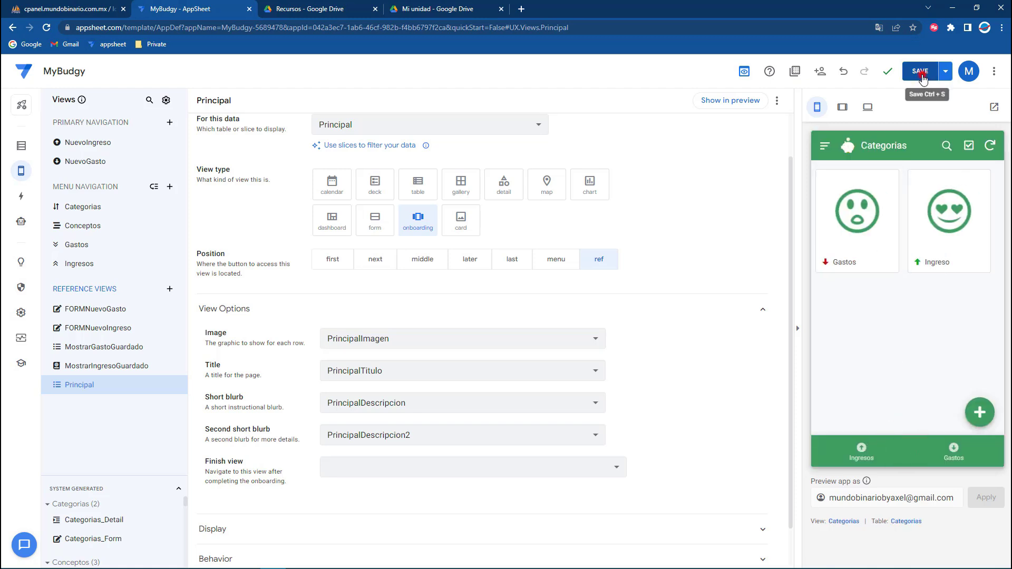
- Set the Principal view's Finish view to Gastos and save the app
left_click(921, 75)
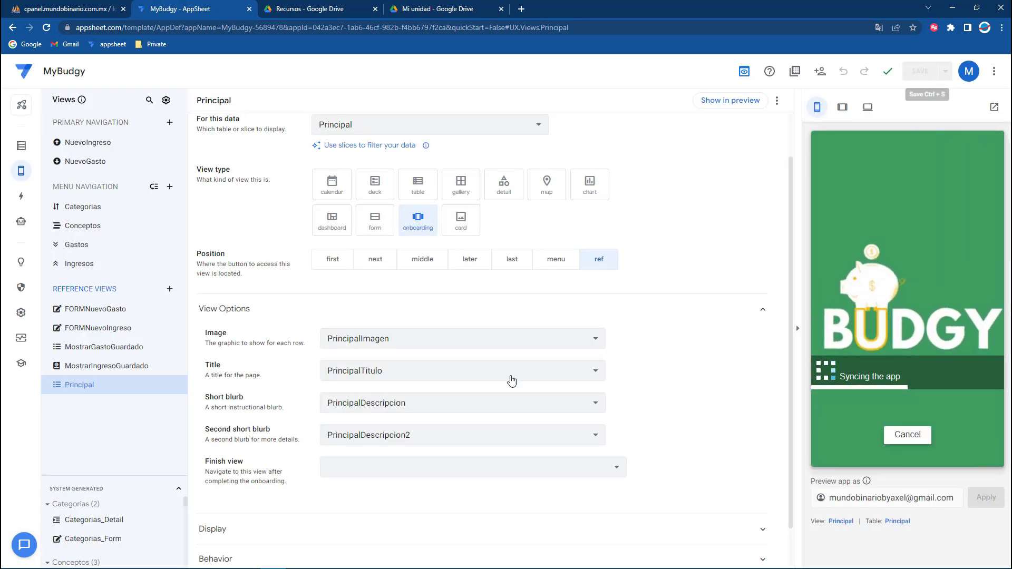
left_click(478, 466)
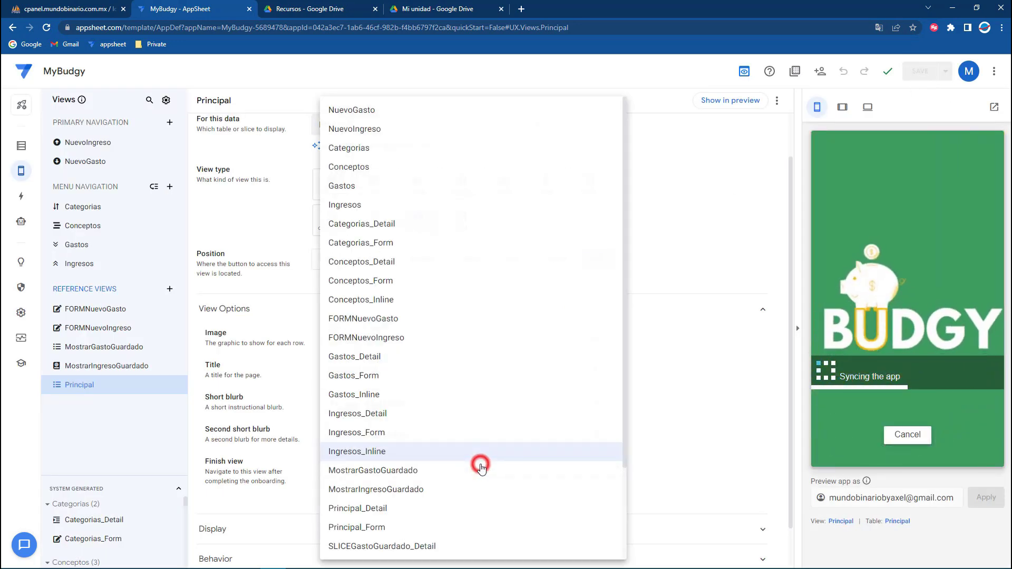
left_click(213, 461)
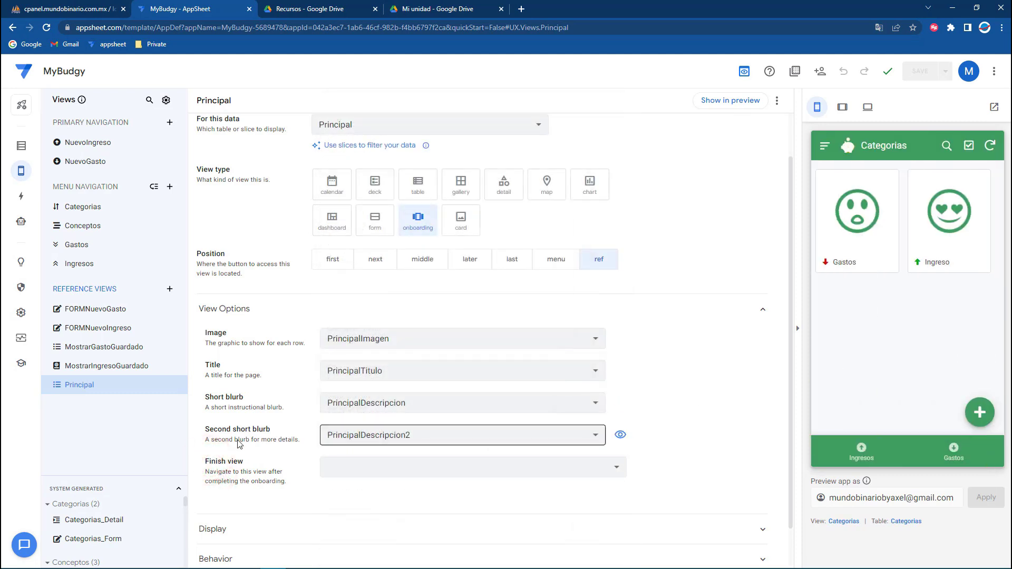
left_click_drag(215, 461, 244, 462)
left_click(349, 466)
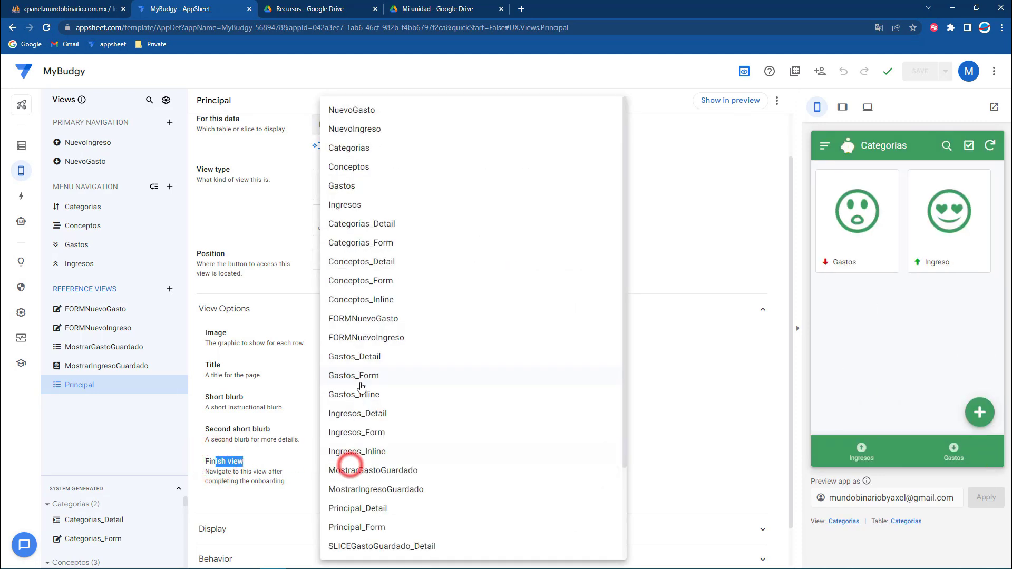
scroll(361, 387, "down", 3)
scroll(363, 369, "up", 3)
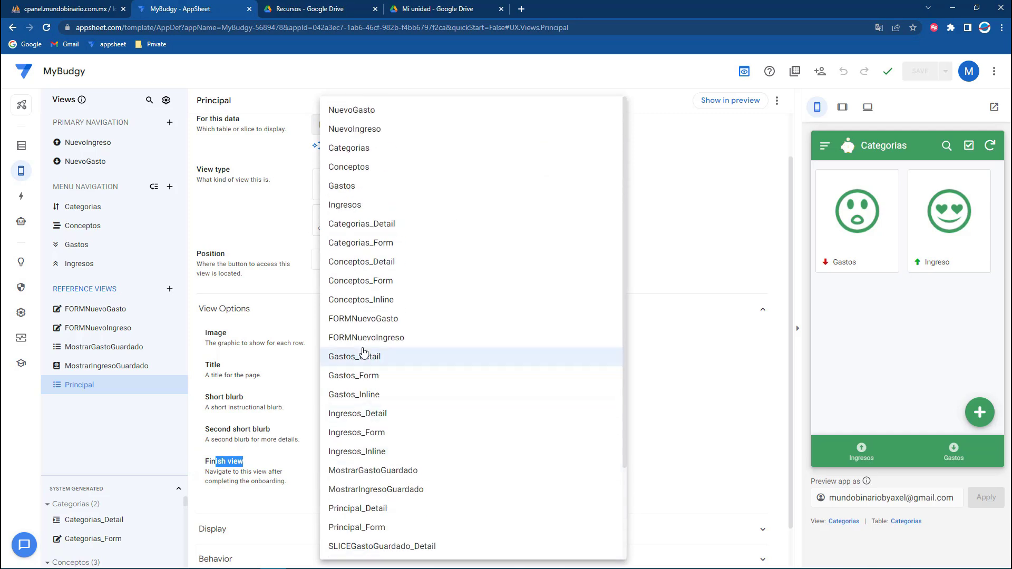
left_click(355, 189)
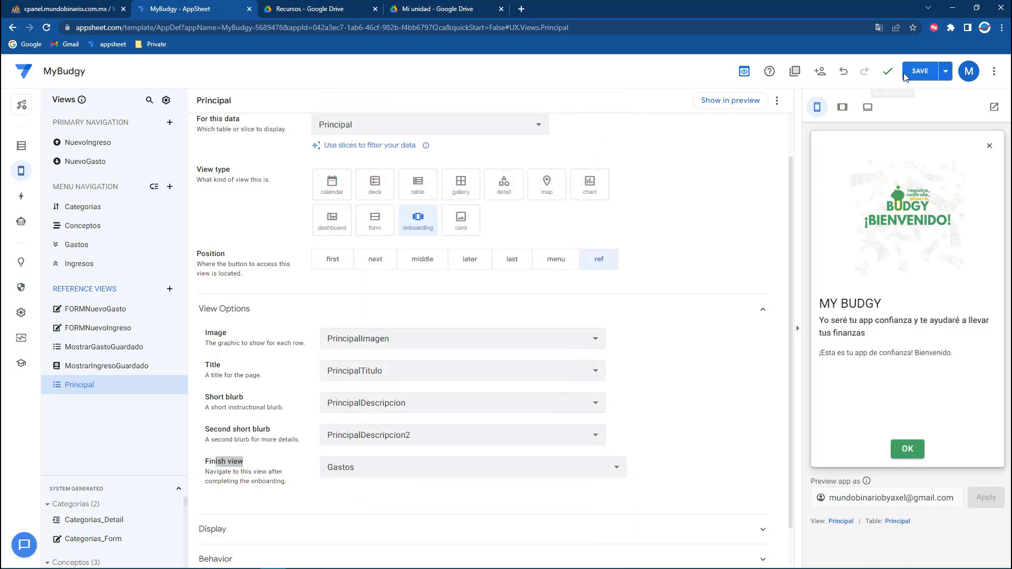
left_click(920, 74)
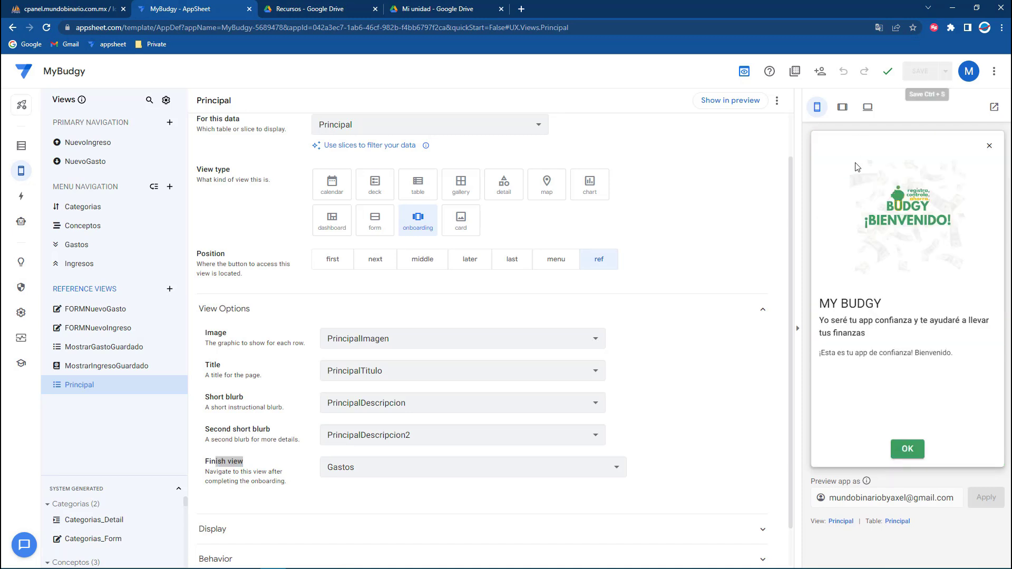
- Dismiss the preview's welcome screen to confirm it leads into Mis gastos
left_click(838, 308)
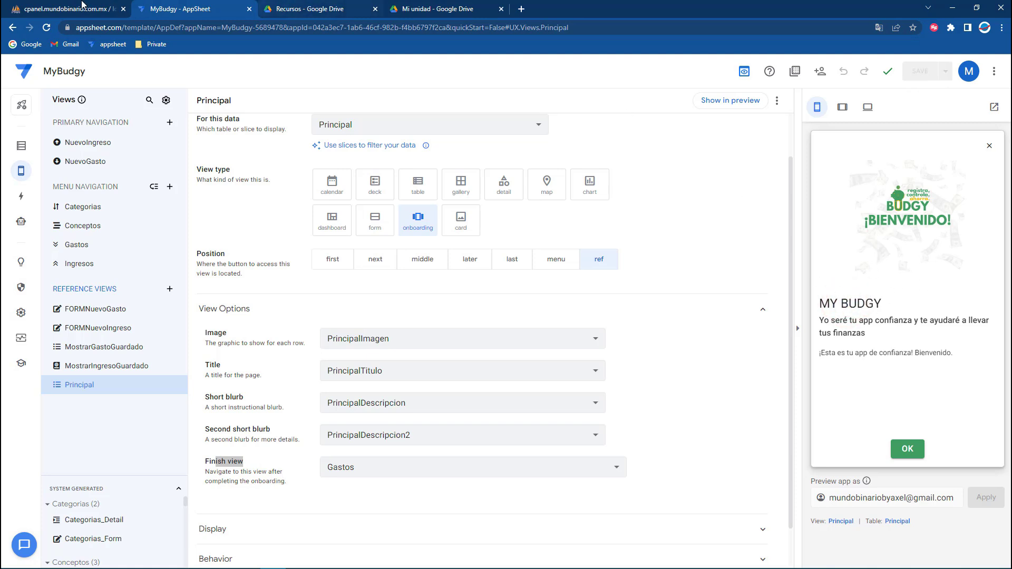
left_click(82, 7)
left_click(191, 9)
left_click(907, 449)
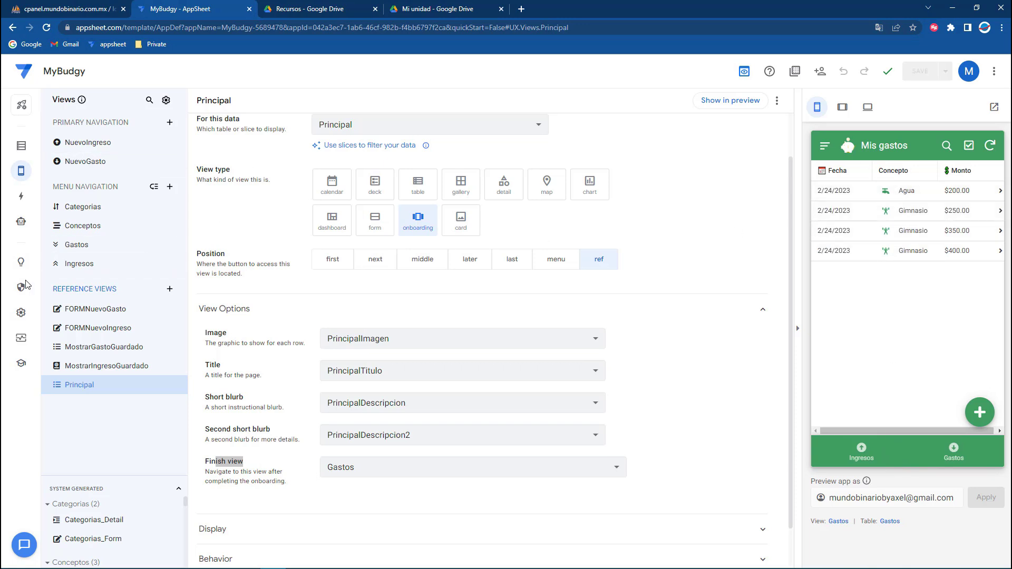
- Open Settings > Theme & Brand, showing the light theme, #3f9d5f primary color and Budgy launch image
left_click(20, 314)
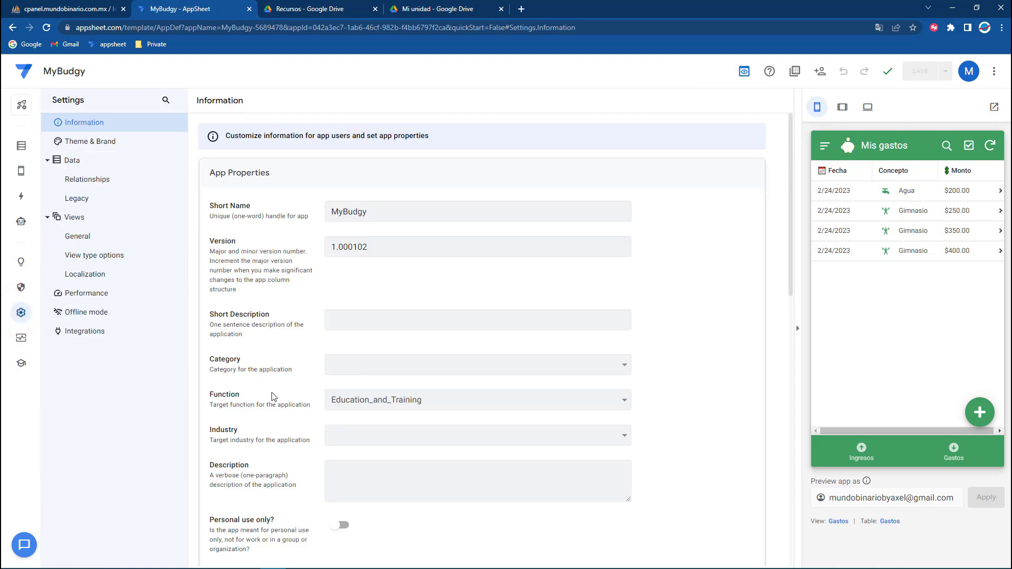
scroll(237, 425, "down", 2)
scroll(236, 426, "down", 2)
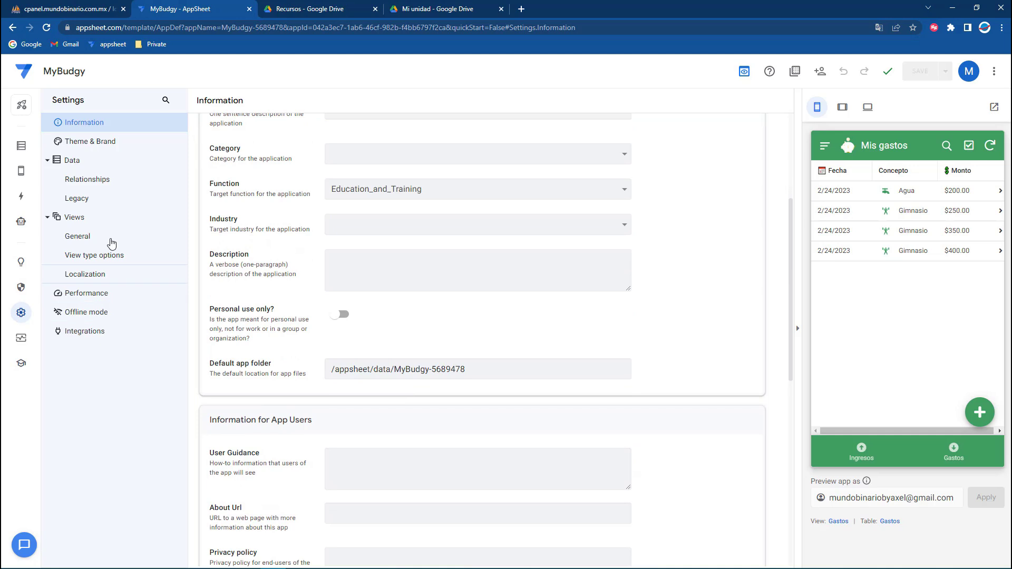
left_click(77, 217)
left_click(77, 220)
left_click(87, 142)
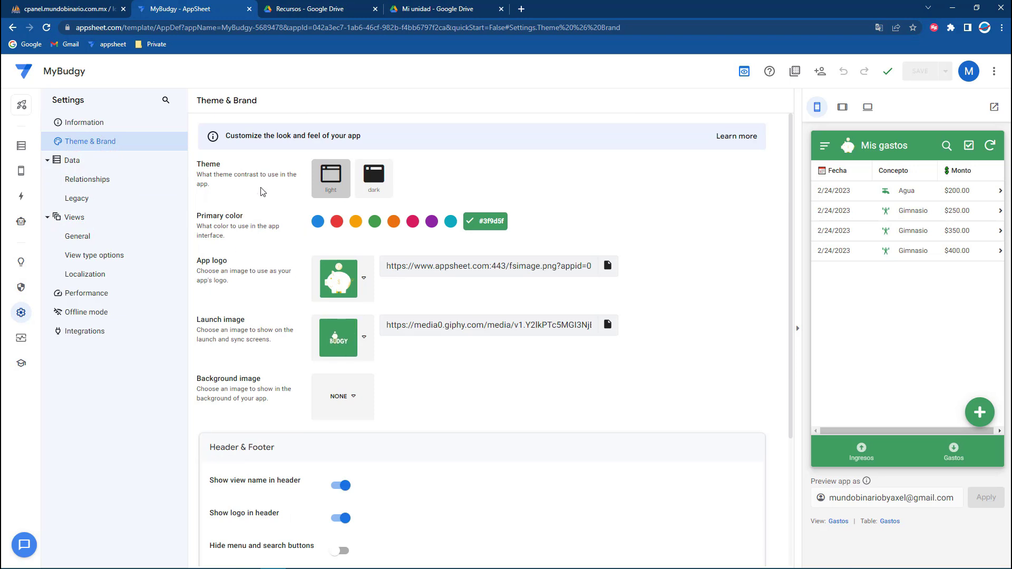
left_click(96, 162)
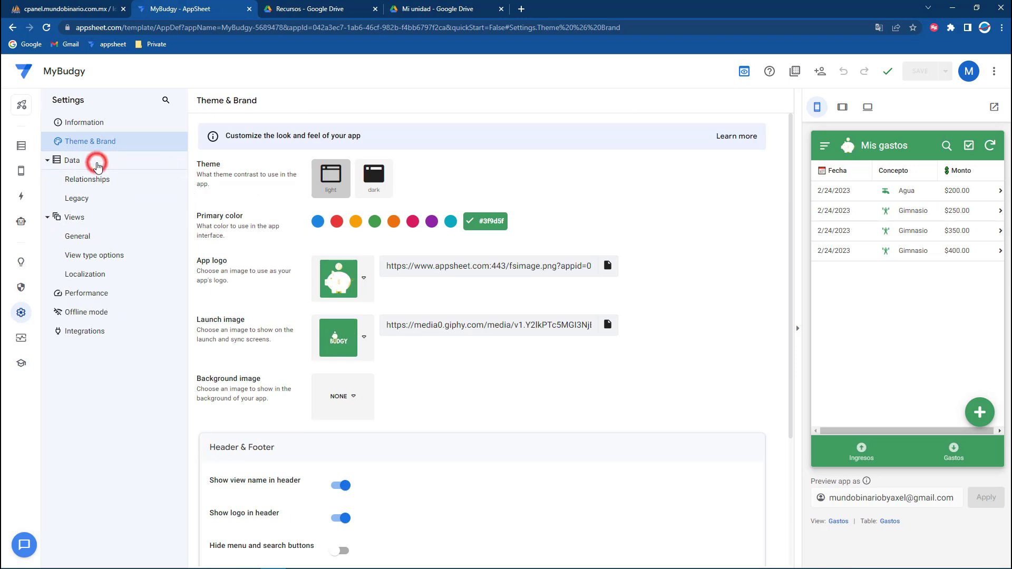
- In the legacy editor's UX Options, set Starting view to Principal, save, and return to the improved editor
left_click(744, 75)
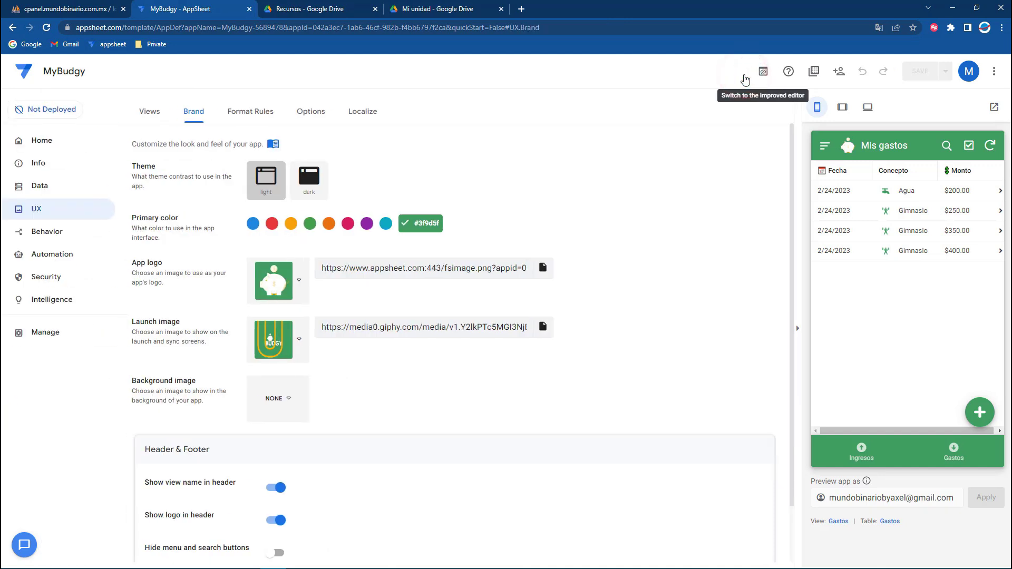
left_click(303, 111)
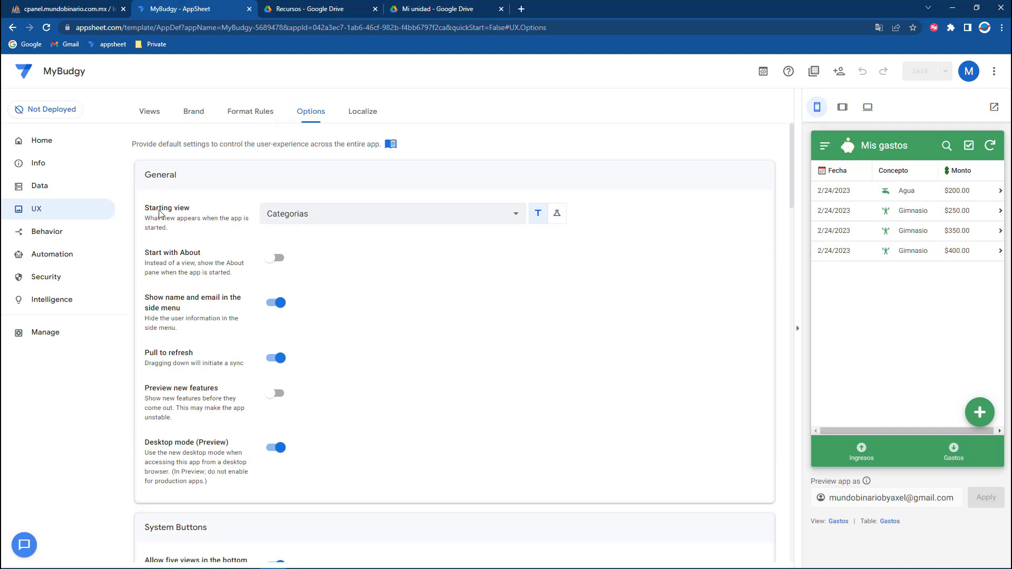
left_click_drag(153, 210, 189, 208)
left_click(201, 218)
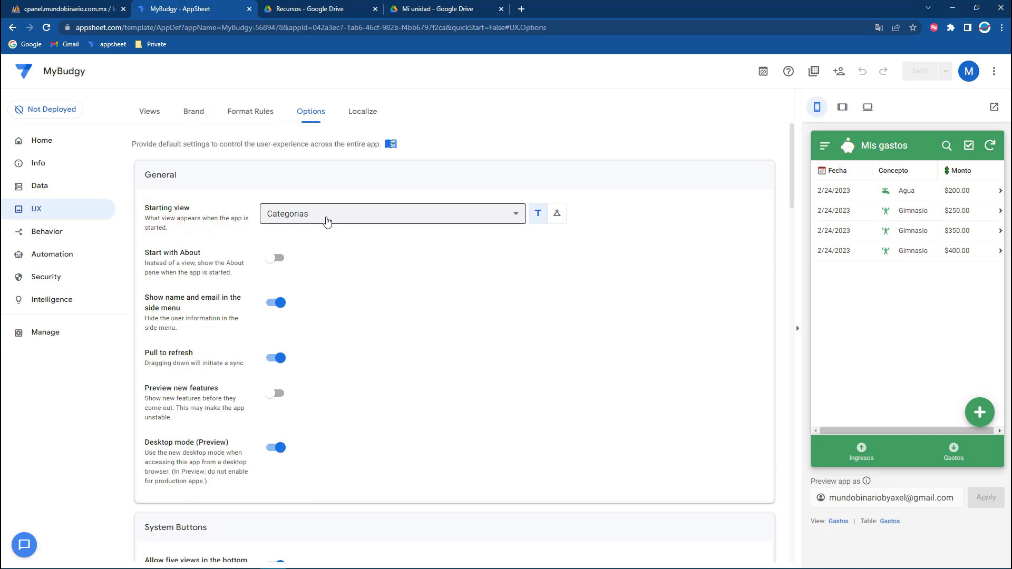
left_click(385, 216)
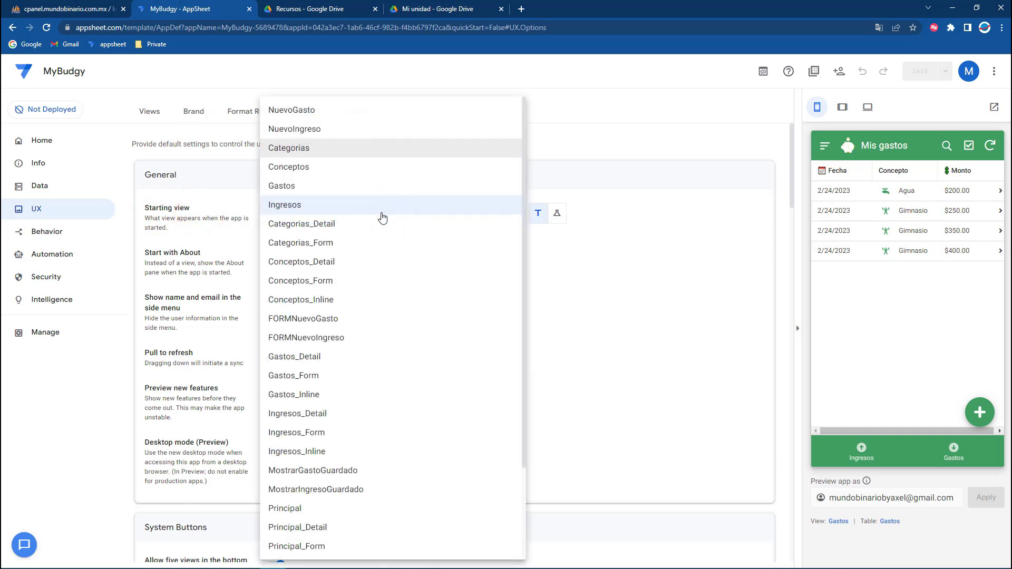
scroll(382, 217, "down", 2)
left_click(301, 393)
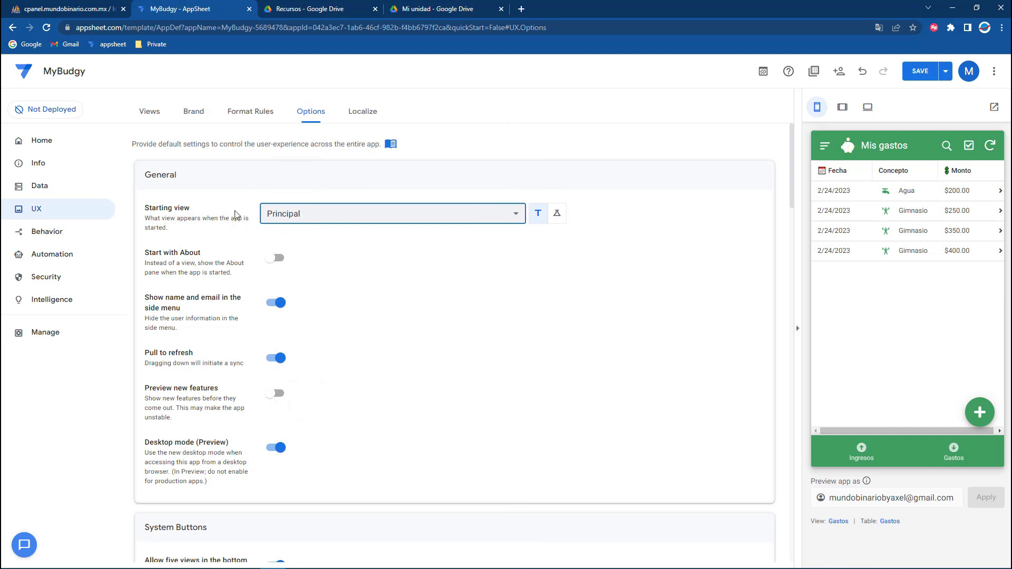
left_click(926, 71)
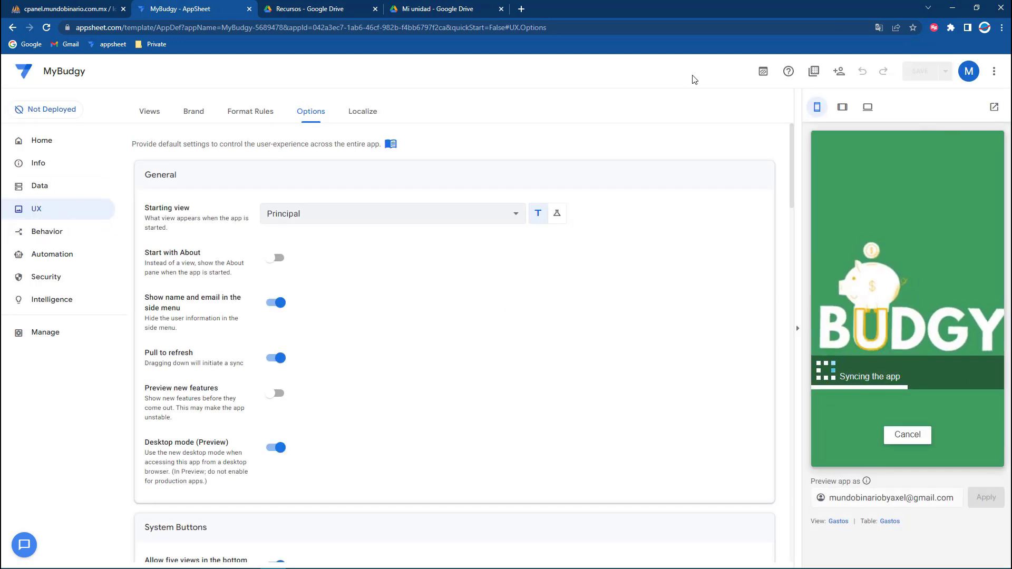
left_click(762, 71)
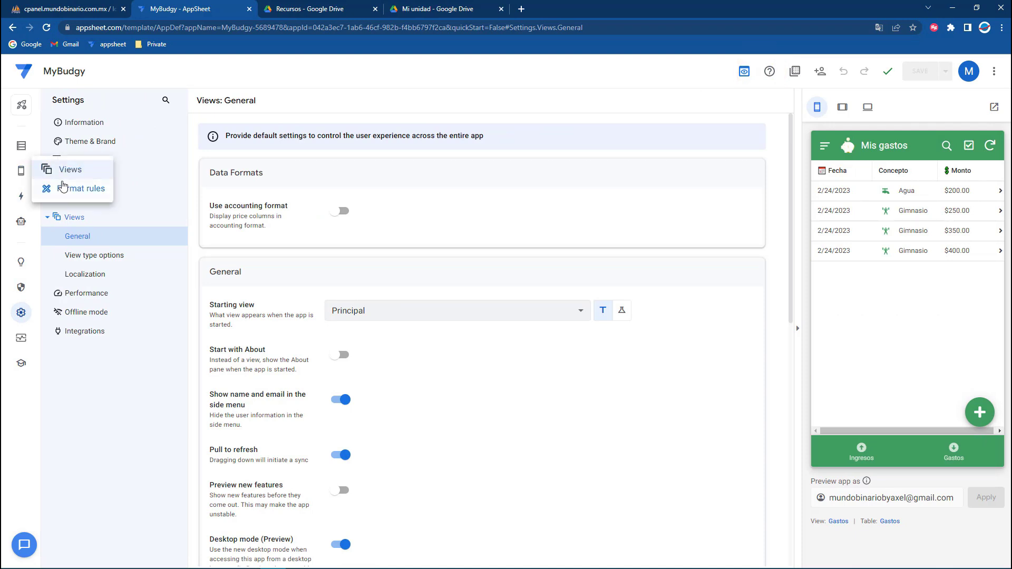
- Reselect Principal as Starting view under Settings > Views > General, then resync and reload the editor
left_click(65, 170)
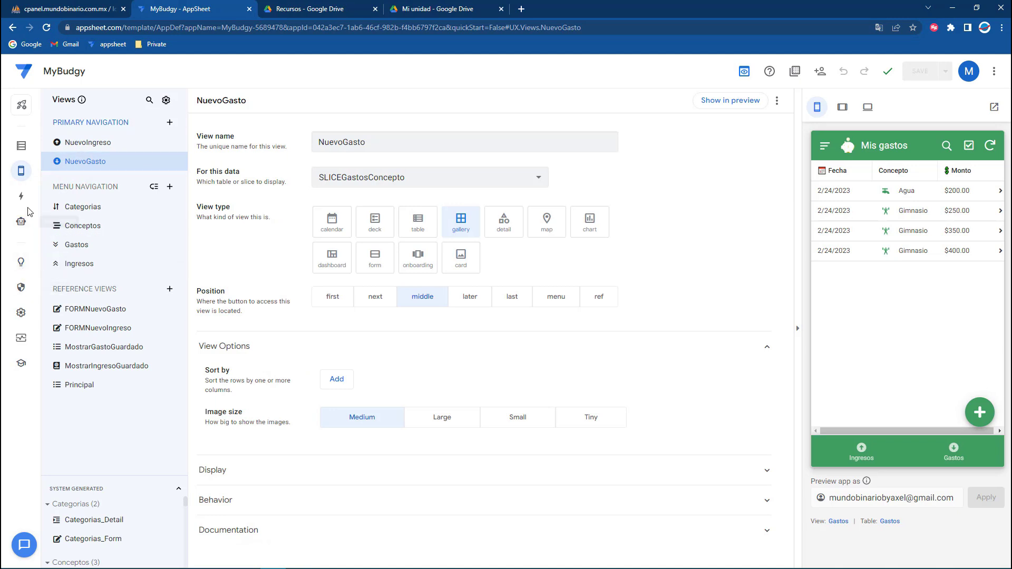
left_click(21, 313)
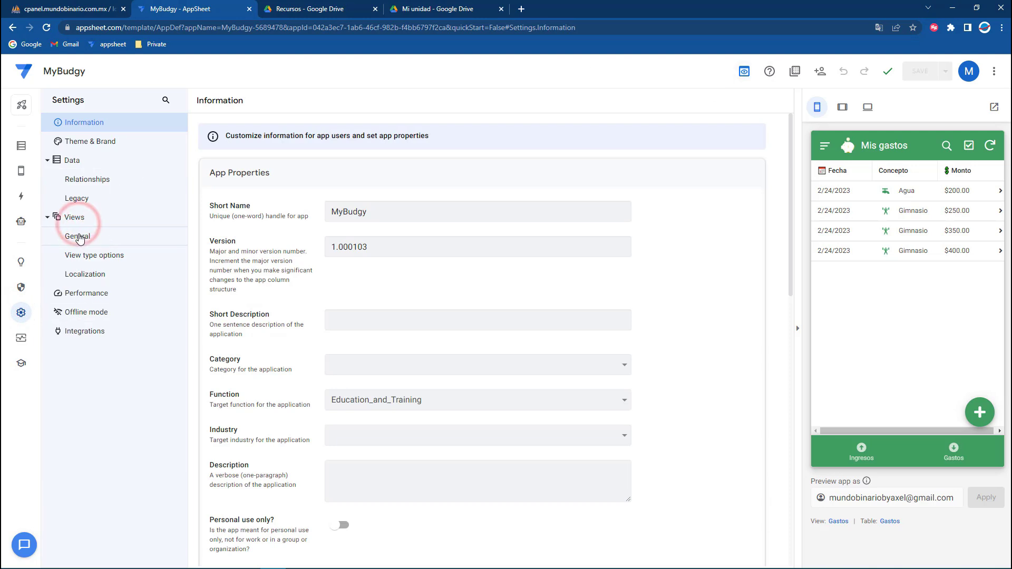
left_click(80, 236)
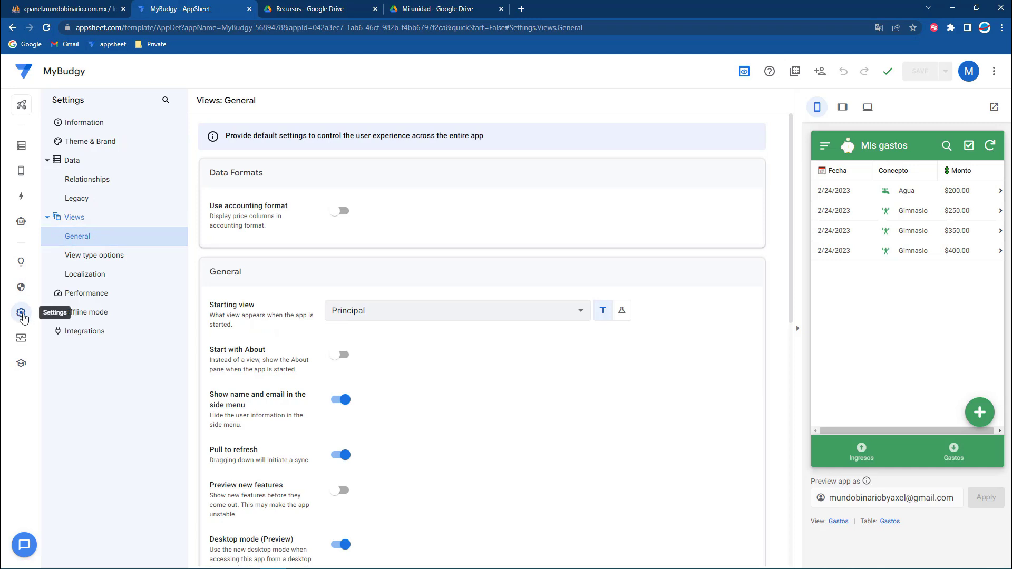
left_click(400, 311)
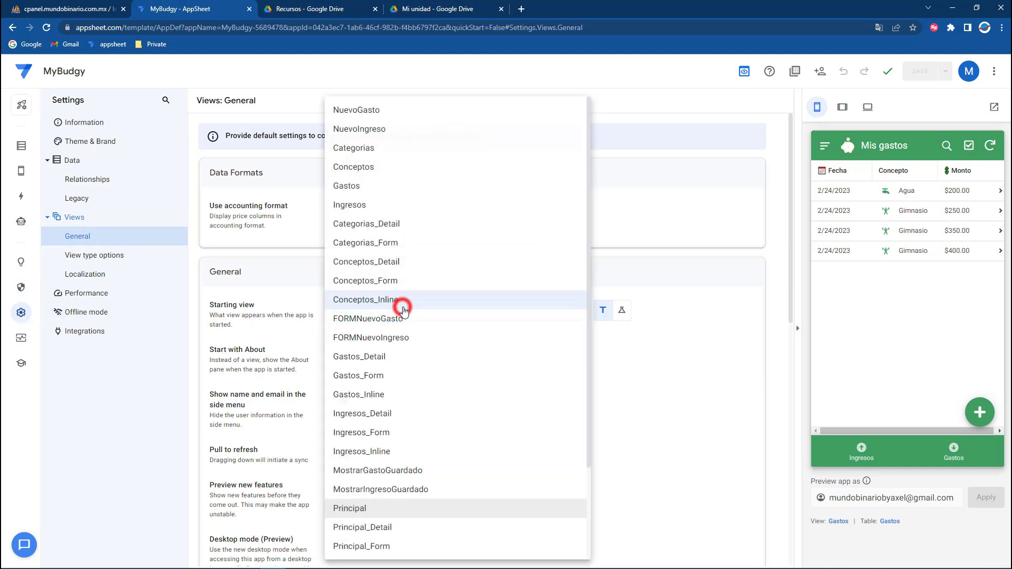
left_click(393, 509)
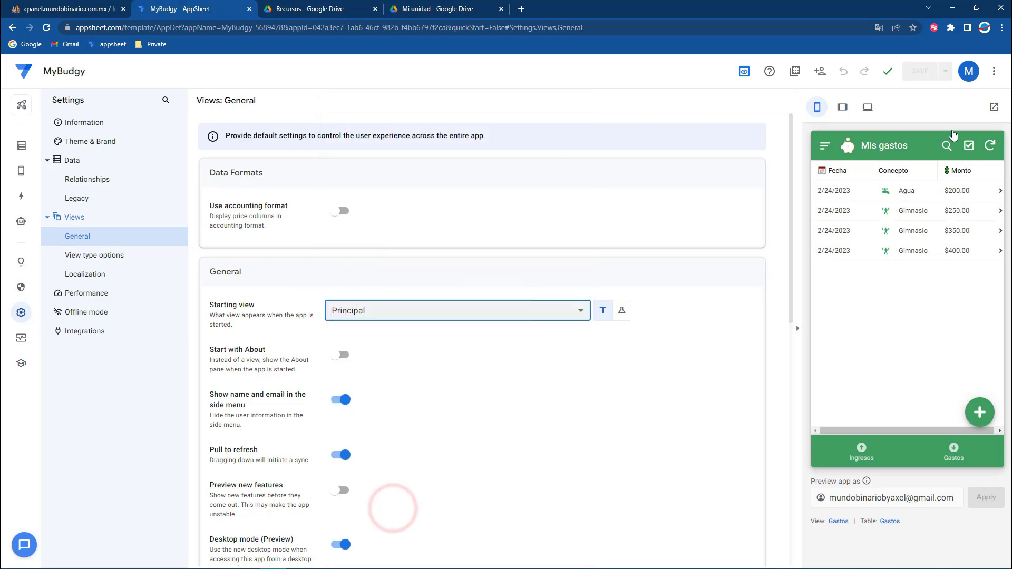
left_click(989, 150)
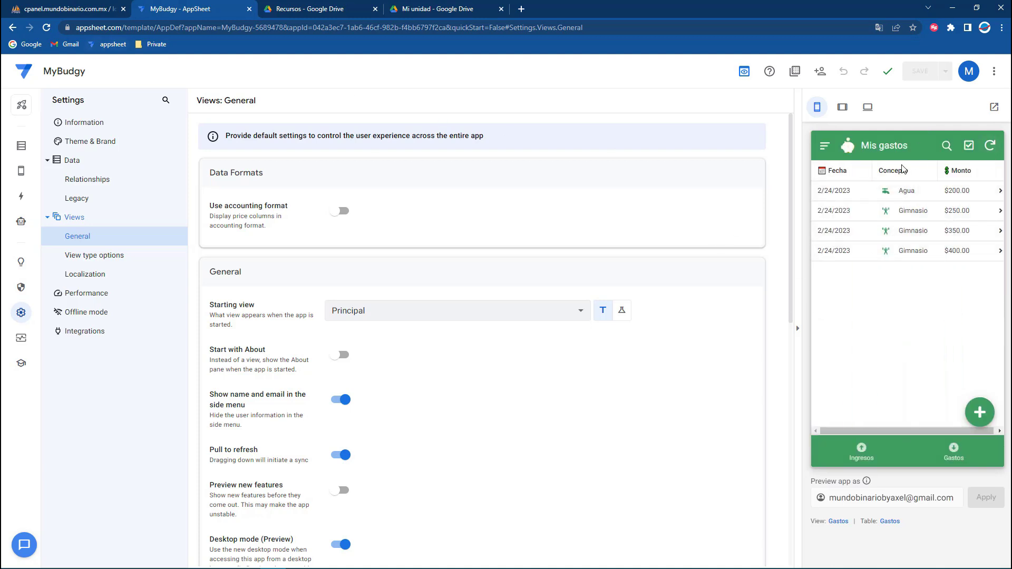
left_click(47, 28)
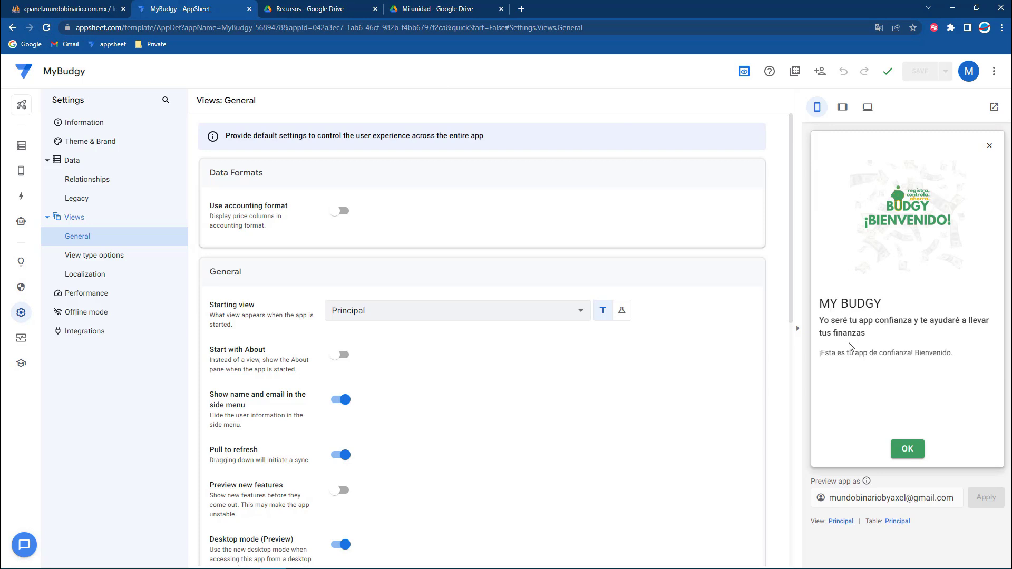
- Press OK on the MY BUDGY onboarding screen to reach the Mis gastos list
left_click(908, 450)
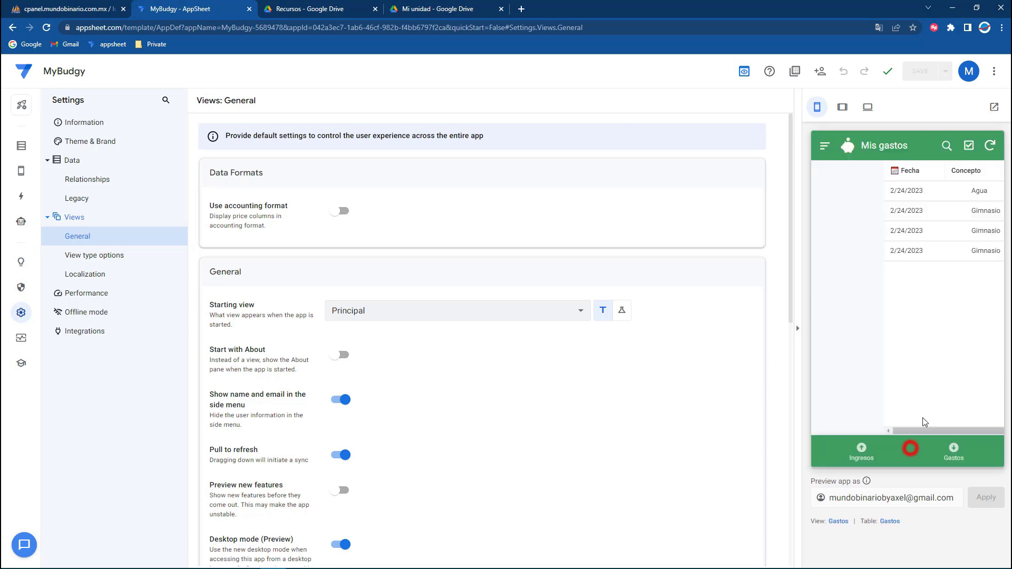